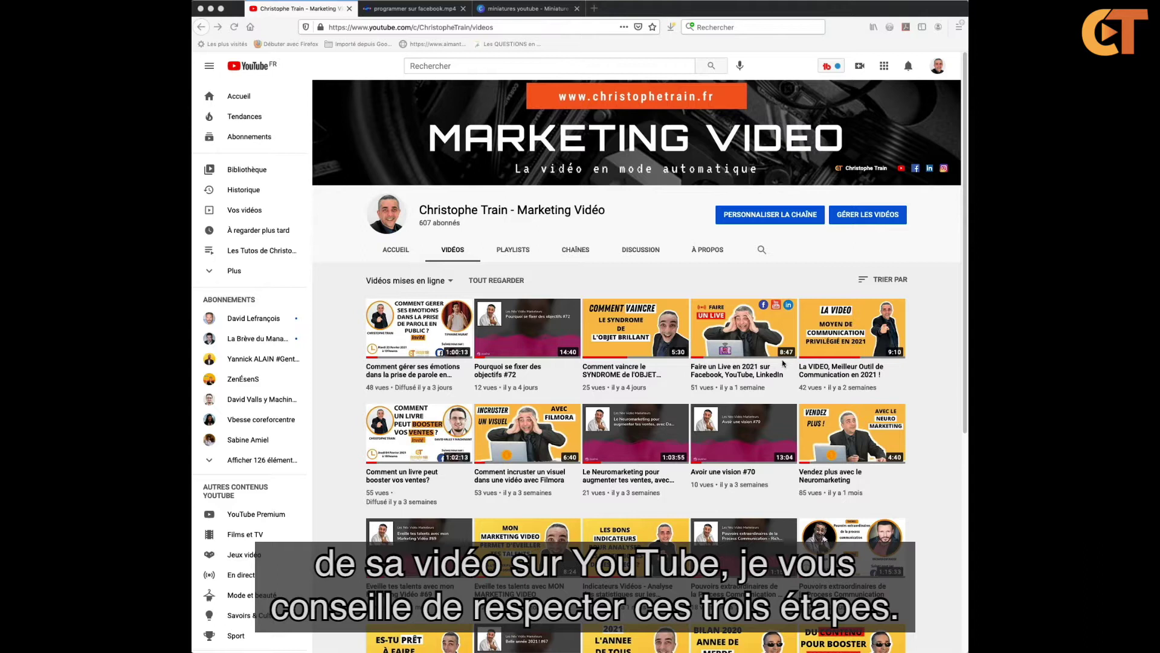
# Look through the channel's uploaded videos and compare their thumbnails.
pyautogui.scroll(-2, 906, 349)
pyautogui.scroll(2, 907, 349)
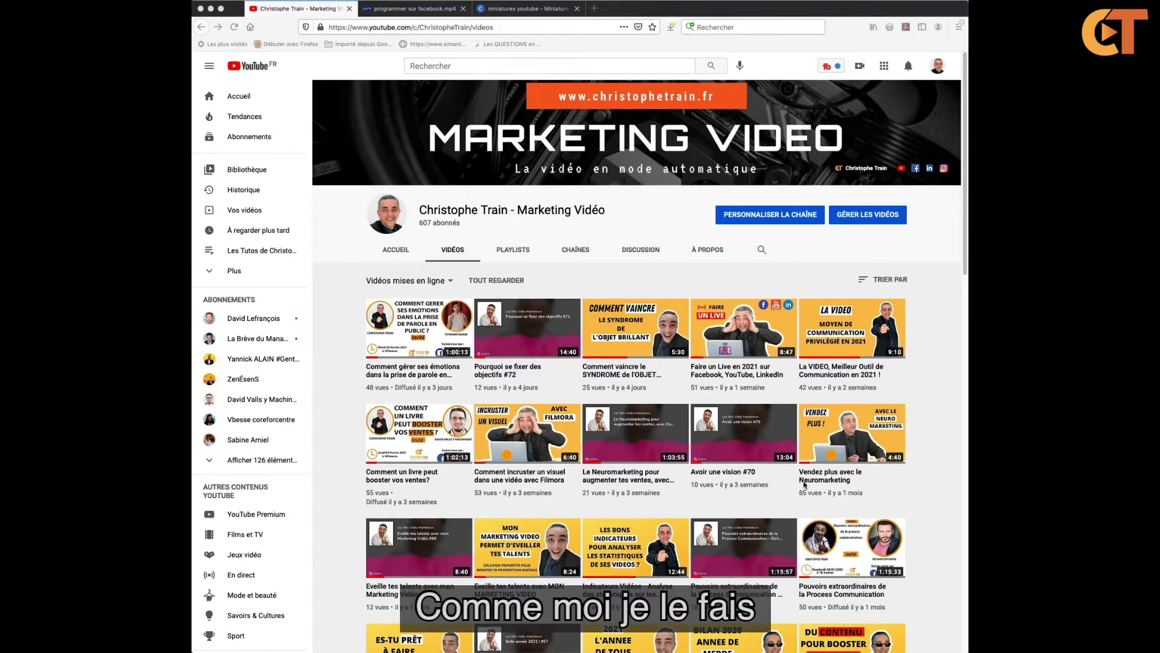
pyautogui.scroll(-1, 637, 435)
pyautogui.scroll(1, 638, 435)
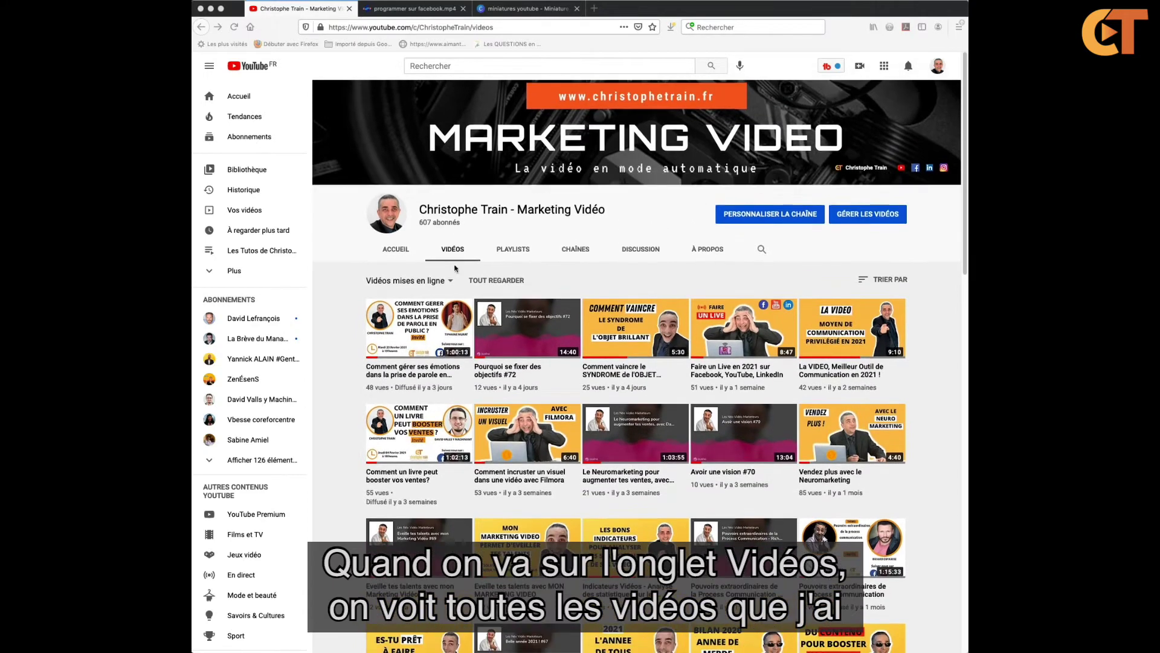
pyautogui.scroll(-7, 657, 441)
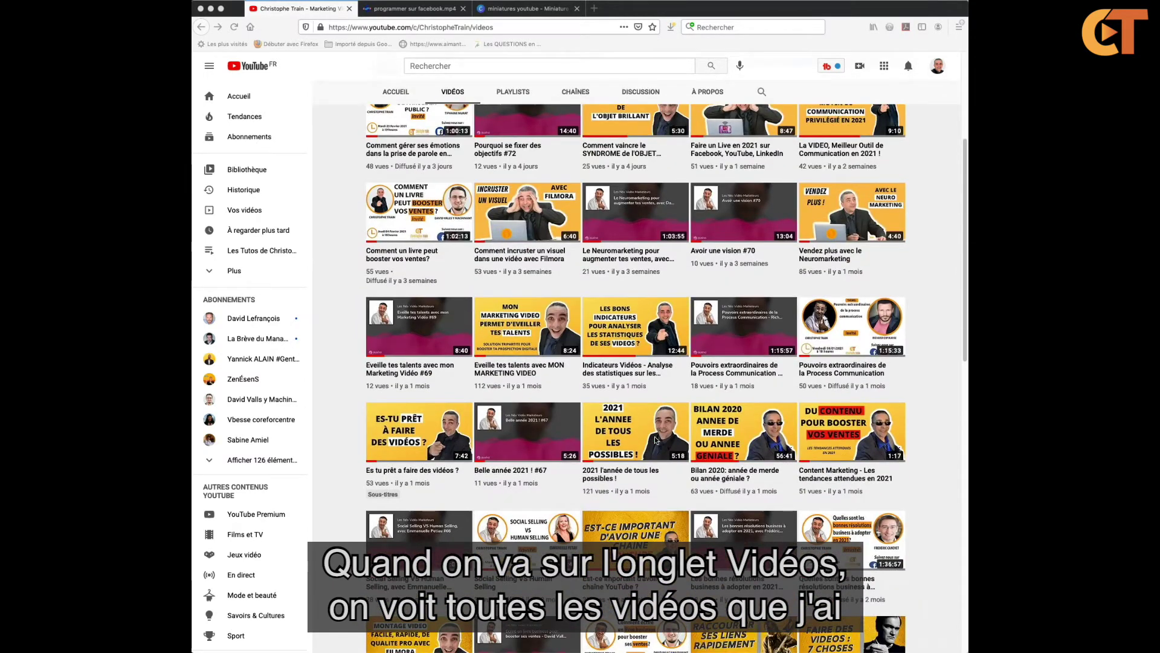
pyautogui.scroll(5, 656, 440)
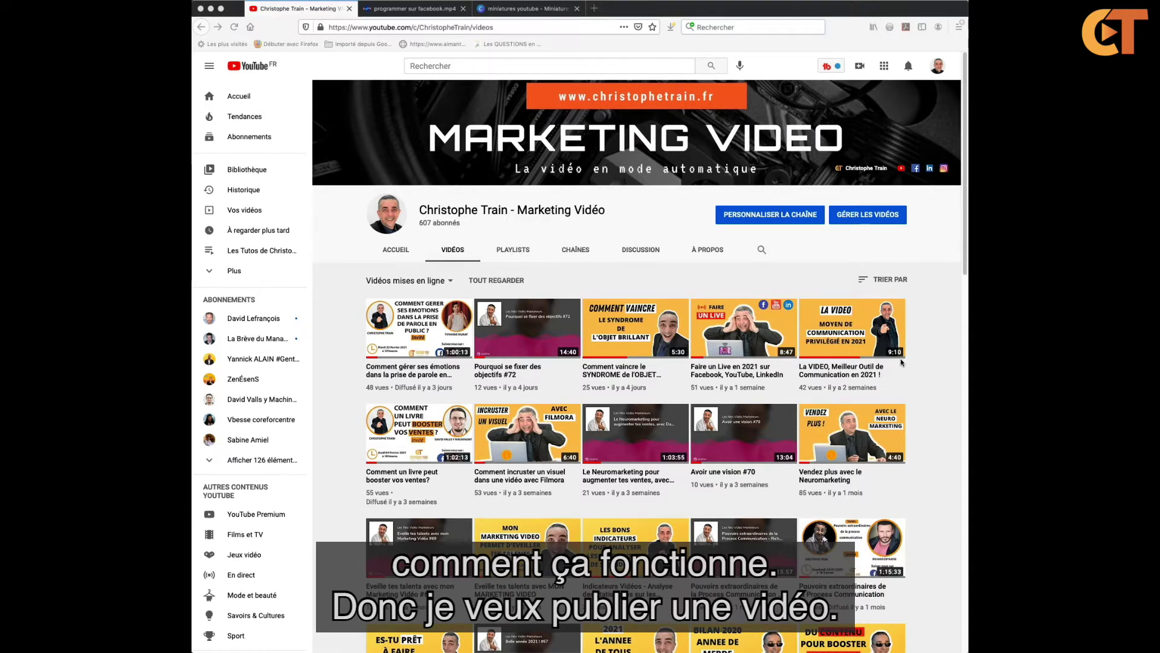
# Switch to the "miniatures youtube" design in Canva and browse the "Miniature YouTube - musique" templates.
pyautogui.click(540, 13)
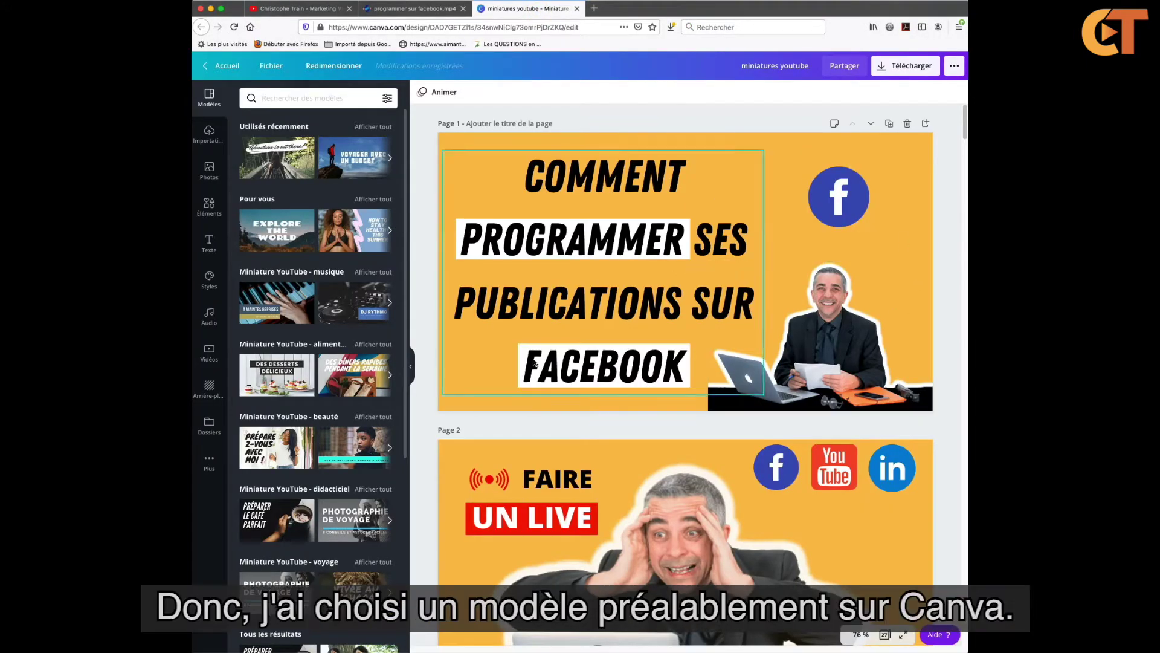
pyautogui.scroll(-2, 706, 442)
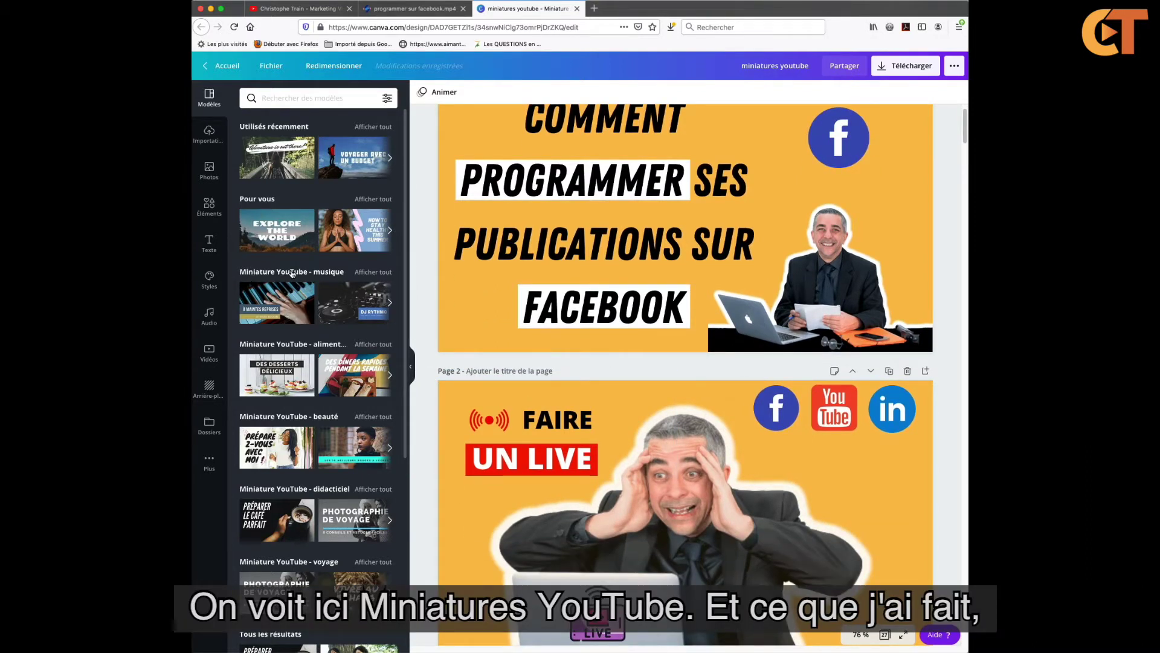
pyautogui.click(298, 290)
pyautogui.scroll(-5, 340, 545)
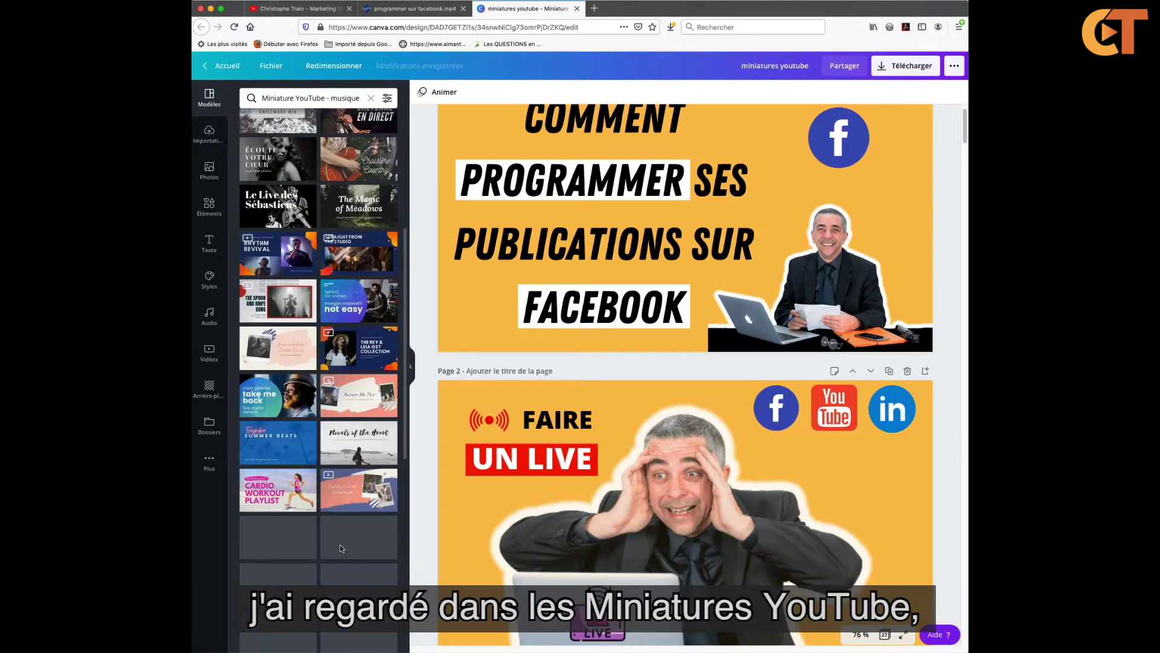
pyautogui.scroll(5, 340, 549)
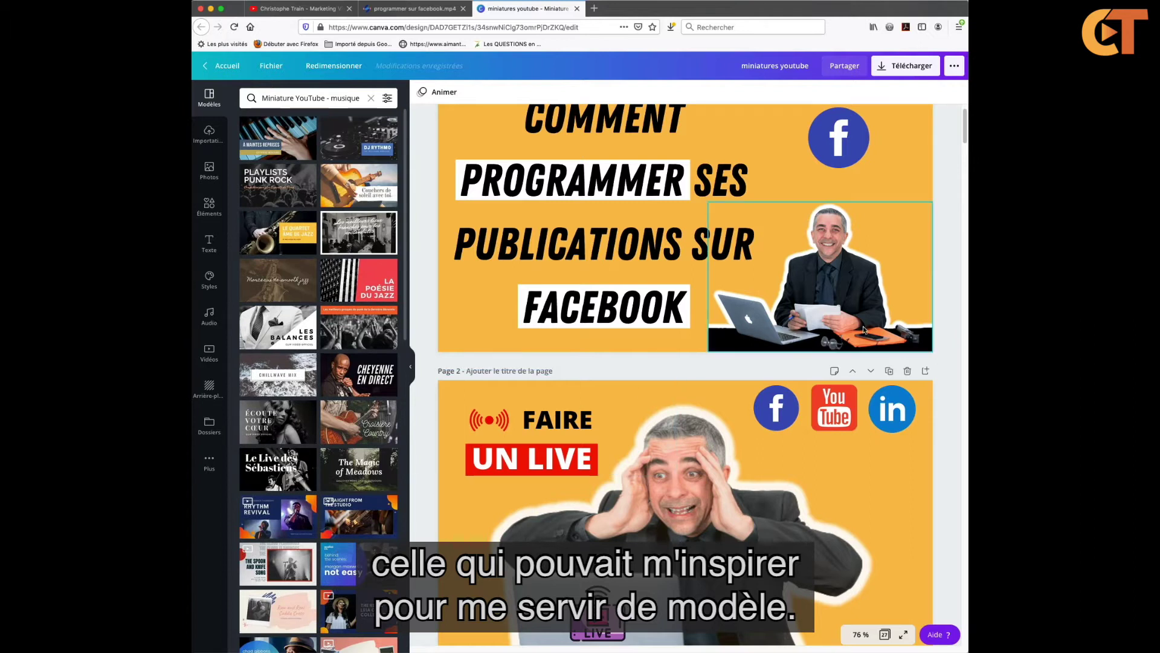
pyautogui.scroll(2, 948, 286)
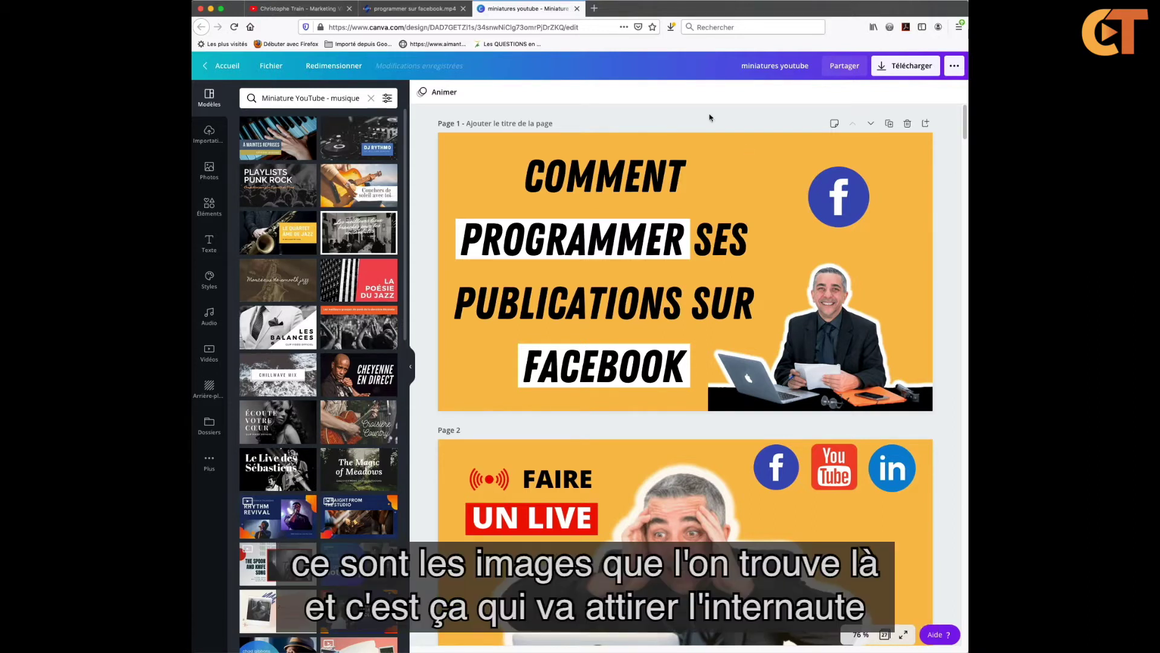
# Revisit the YouTube channel's thumbnails, return to the Canva design and review its different thumbnail pages.
pyautogui.click(326, 9)
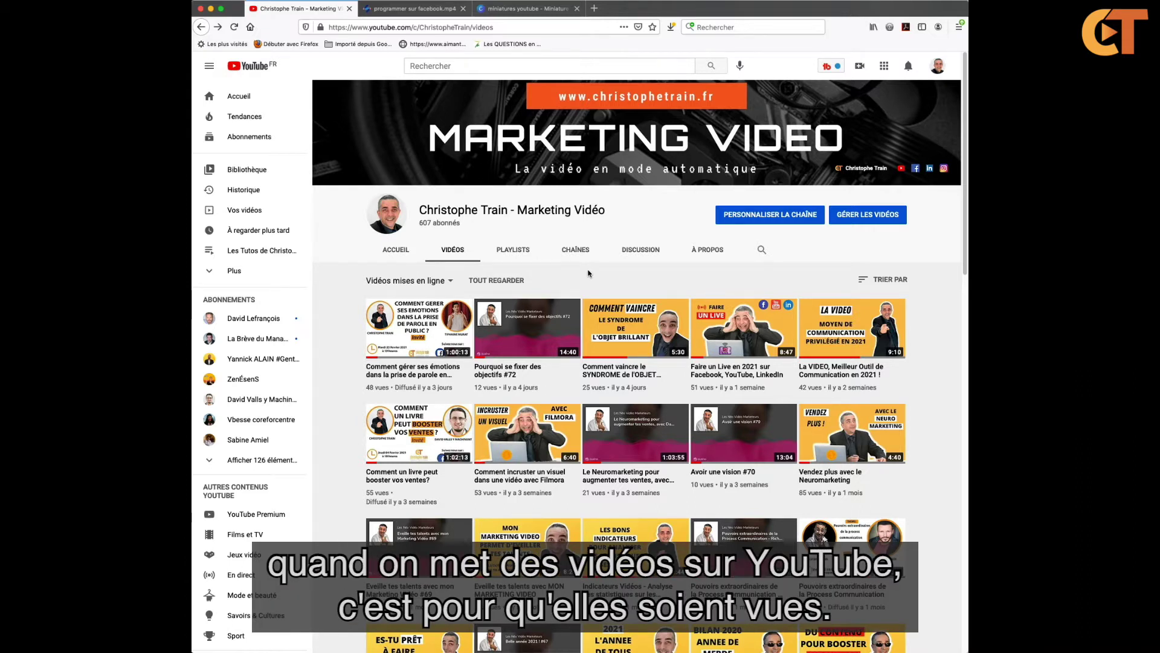
pyautogui.click(527, 9)
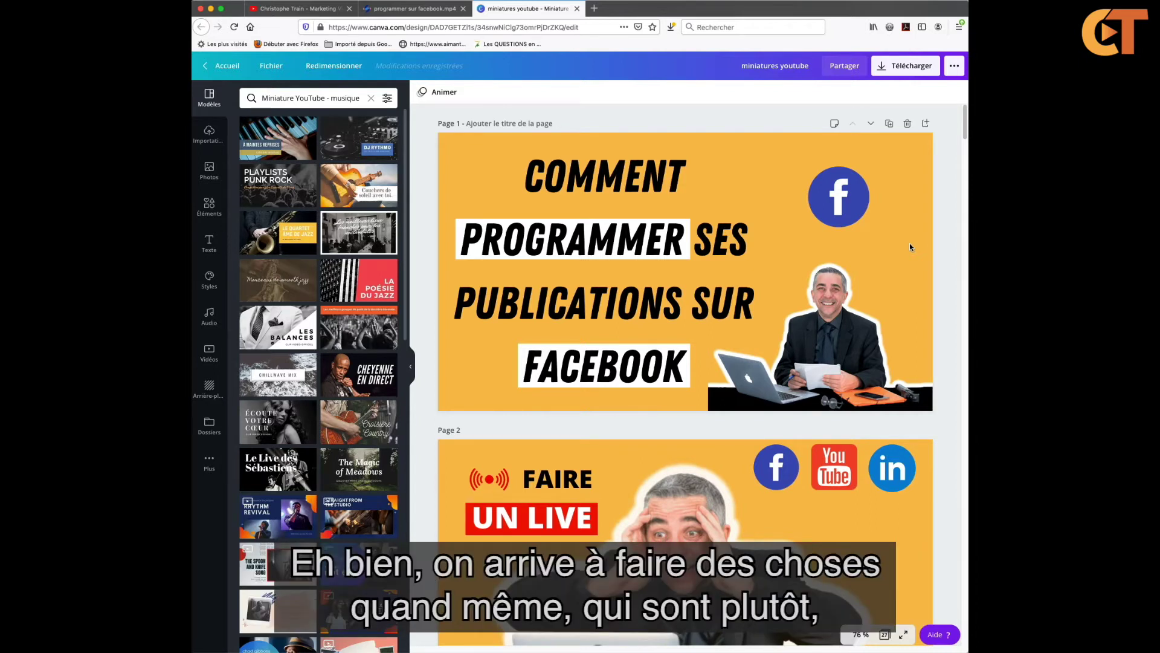
pyautogui.scroll(-3, 953, 298)
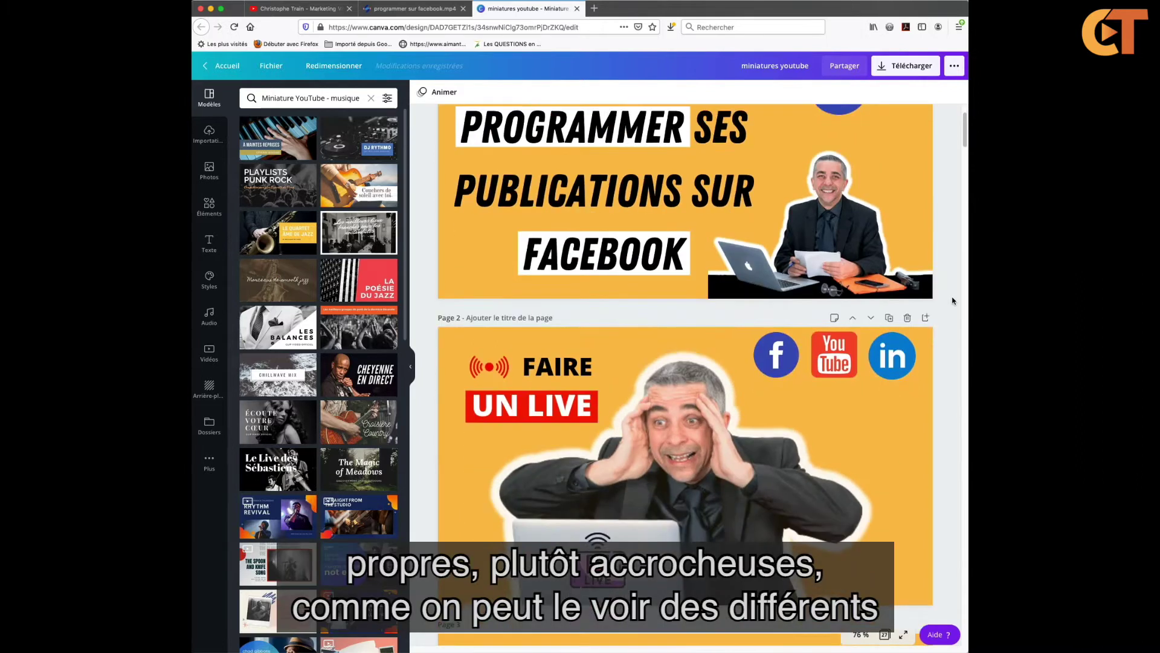
pyautogui.scroll(-2, 952, 301)
pyautogui.scroll(-7, 953, 300)
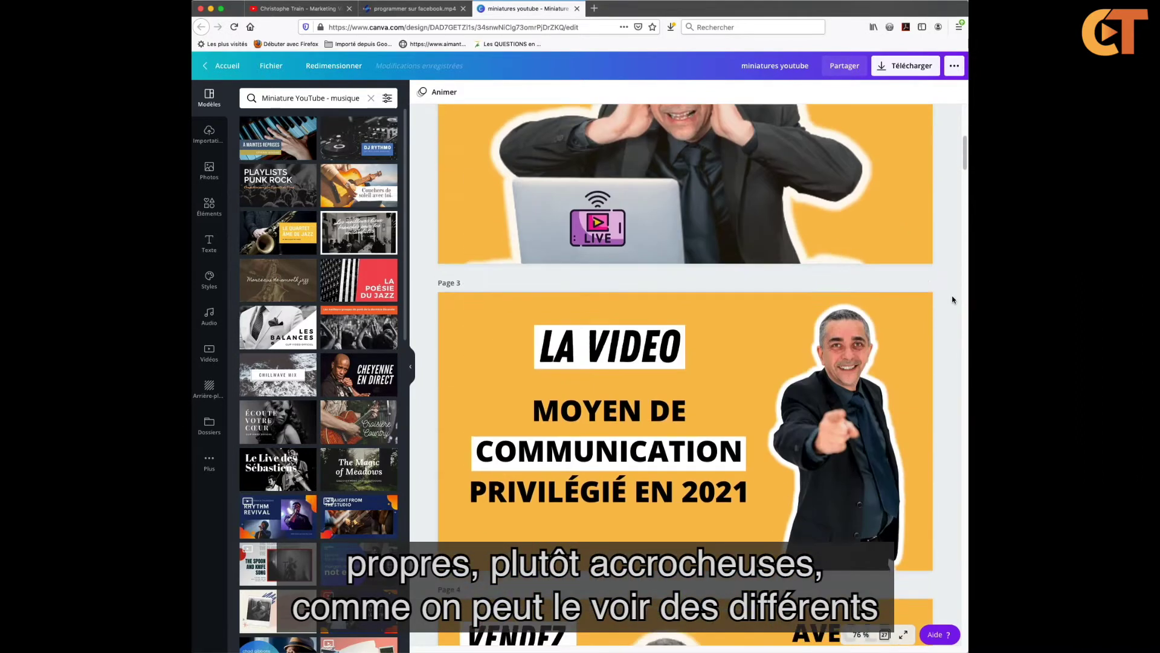
pyautogui.scroll(-5, 952, 299)
pyautogui.scroll(-15, 952, 300)
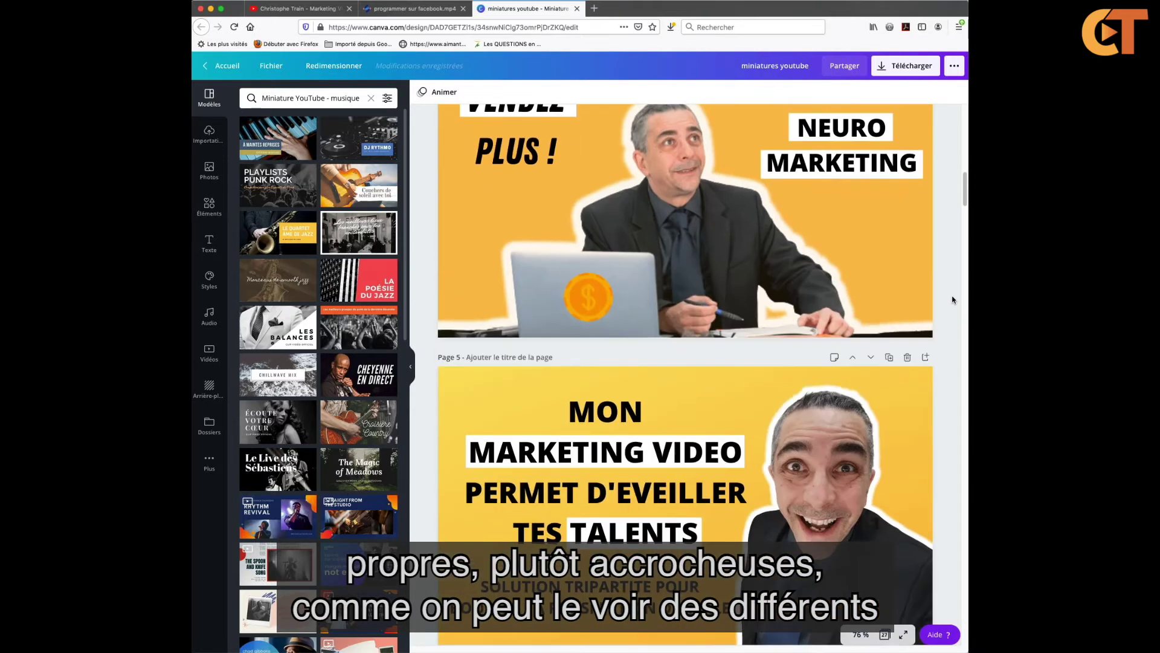
pyautogui.scroll(20, 953, 300)
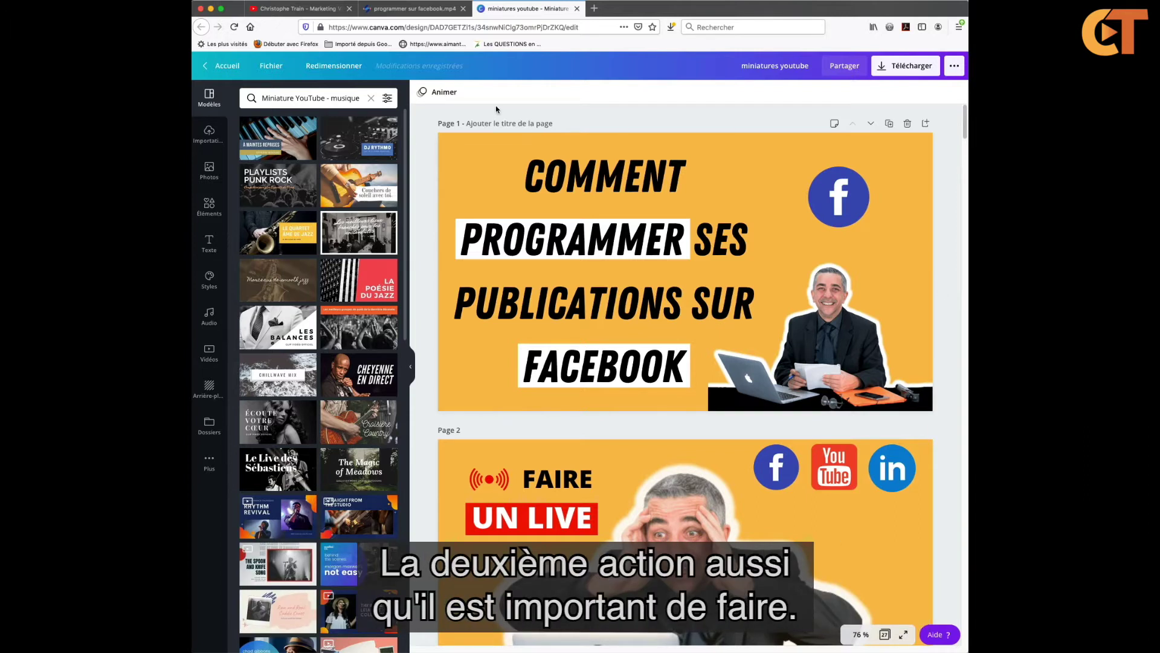
# Switch to Happy Scribe, review the generated subtitles of "programmer sur facebook.mp4" and view the download options for the video and subtitles.
pyautogui.click(399, 9)
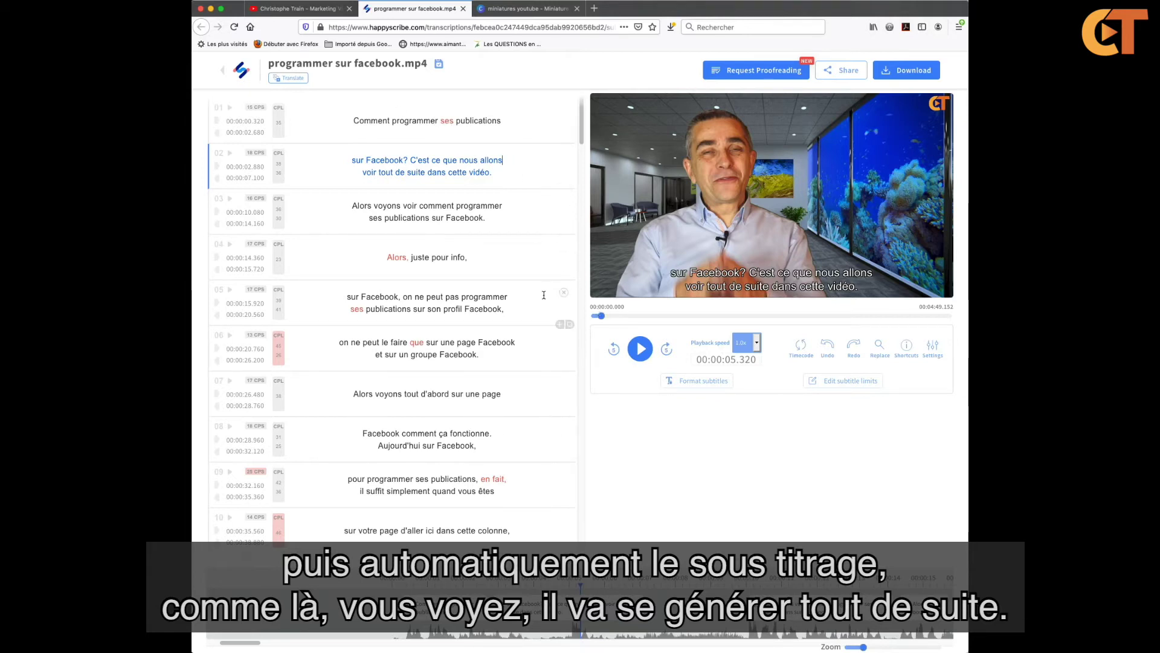
pyautogui.scroll(-10, 525, 219)
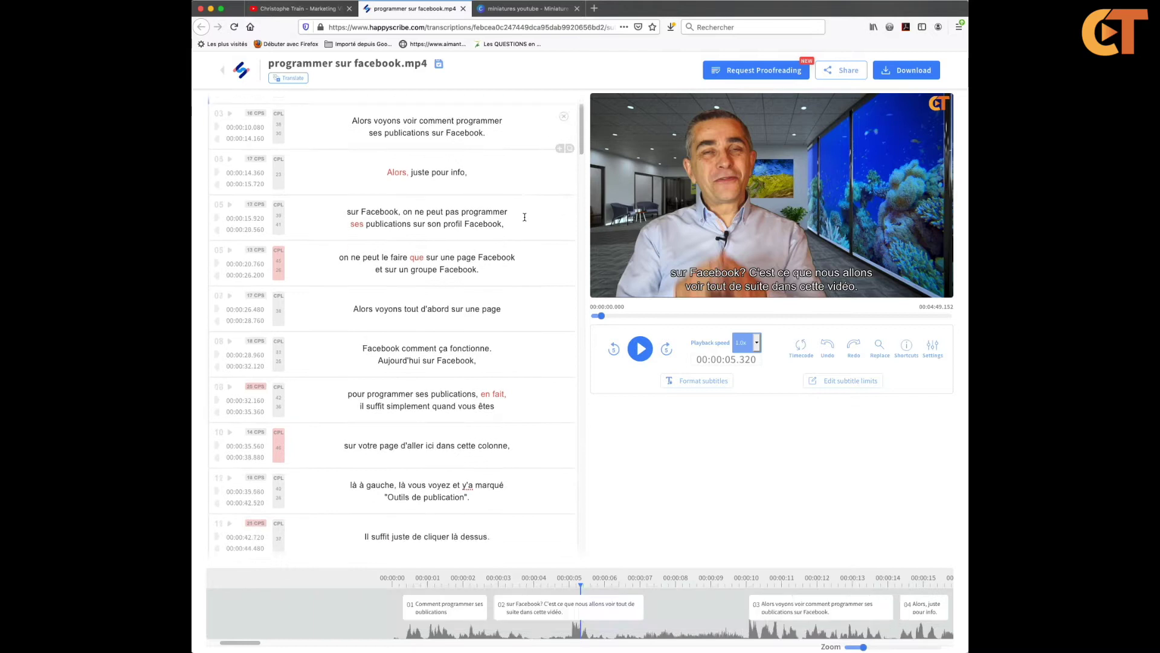
pyautogui.scroll(-5, 525, 220)
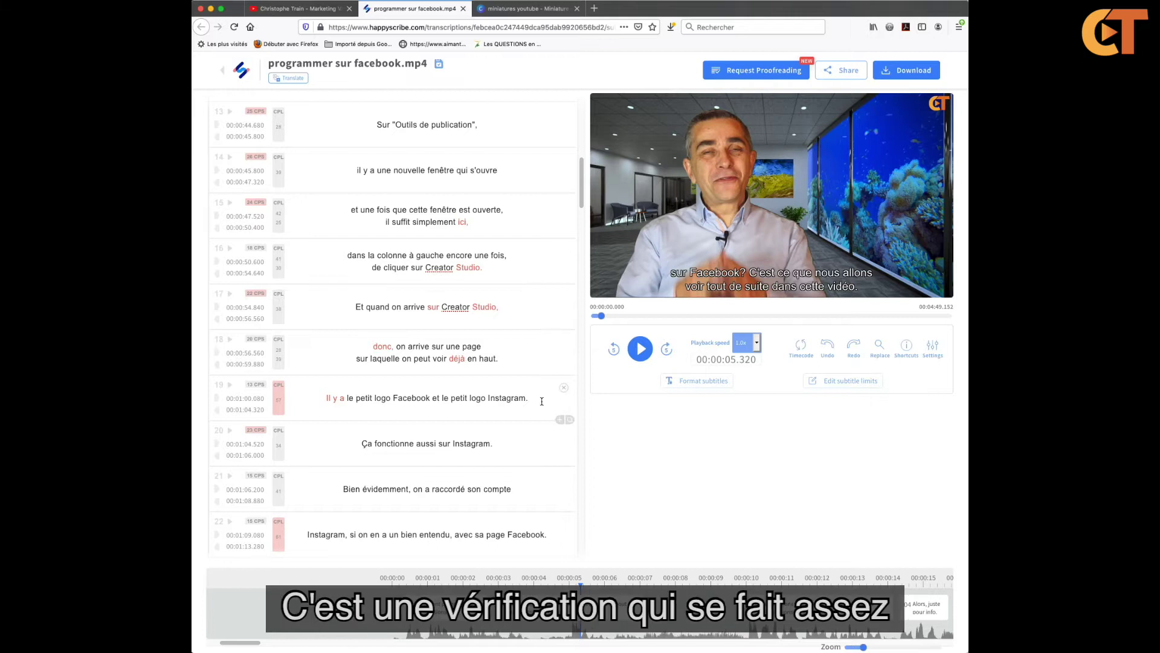
pyautogui.scroll(-1, 541, 402)
pyautogui.scroll(15, 541, 402)
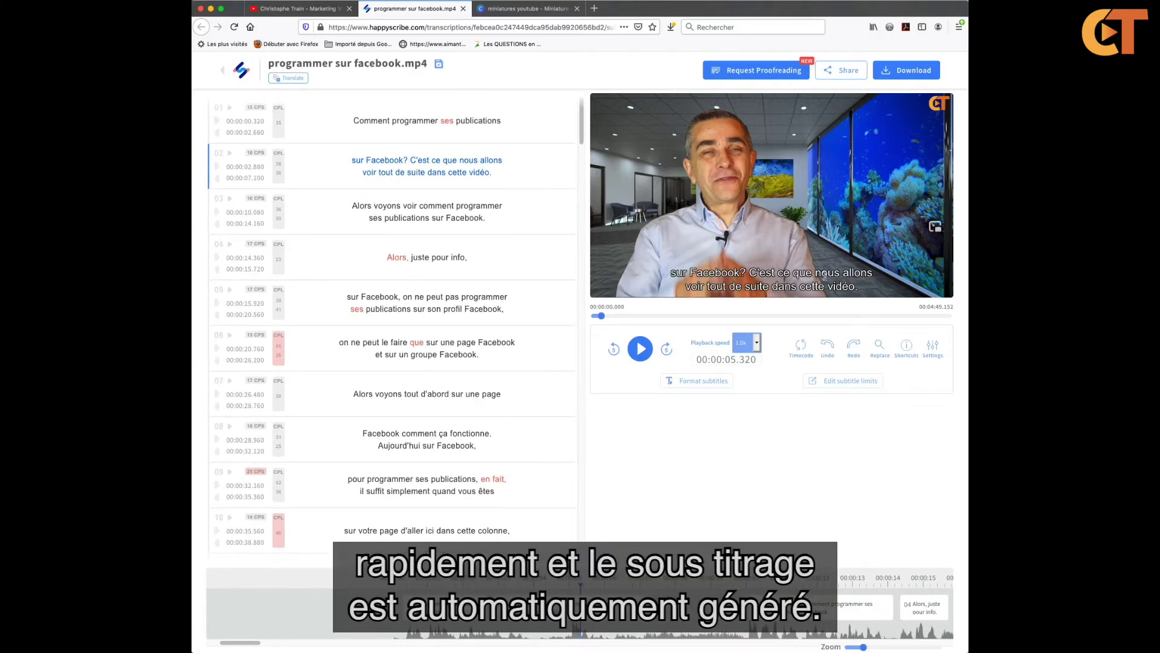
pyautogui.click(906, 71)
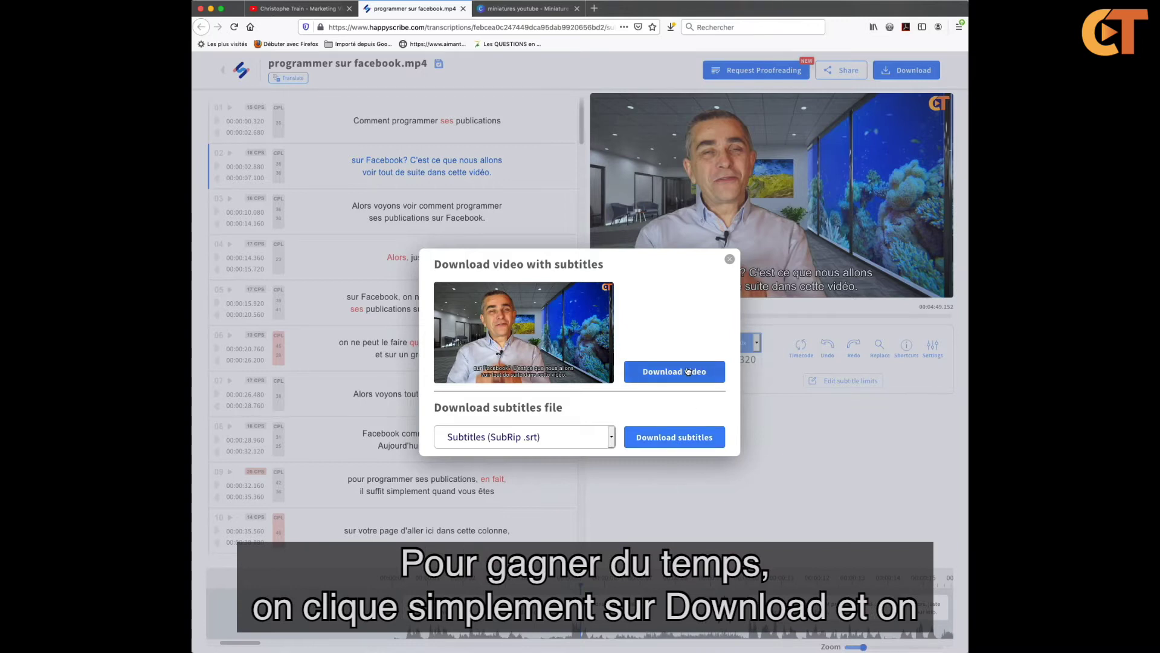
pyautogui.click(730, 260)
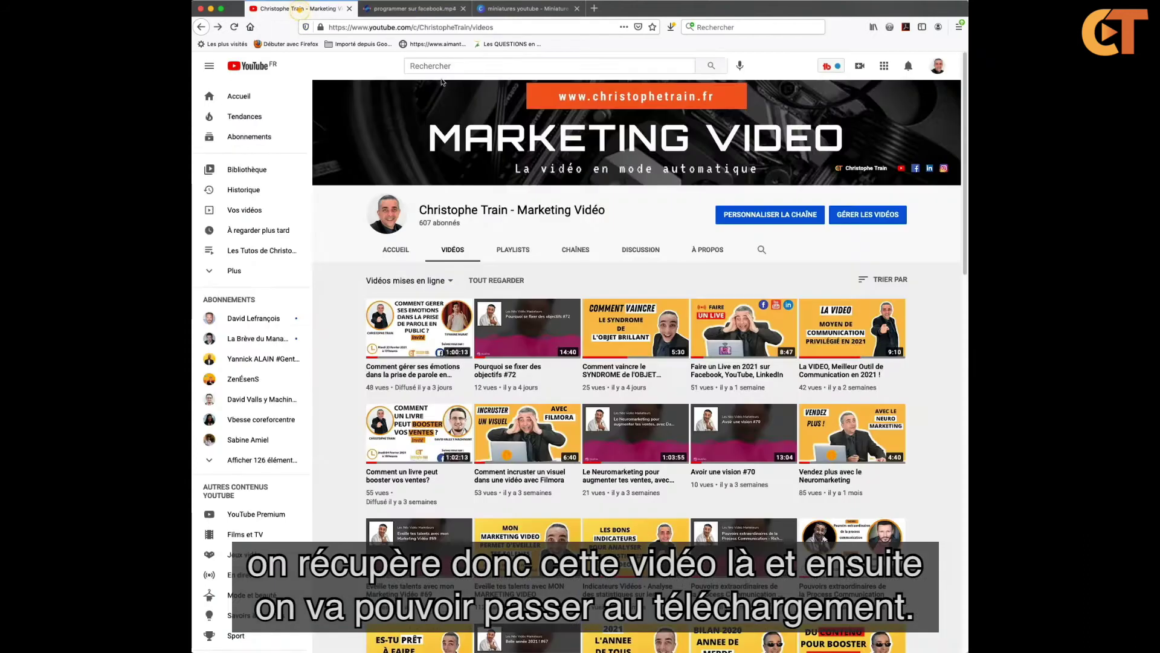
# Switch to YouTube and upload the video file "programmer sur facebook srt.mp4" to the channel.
pyautogui.click(293, 9)
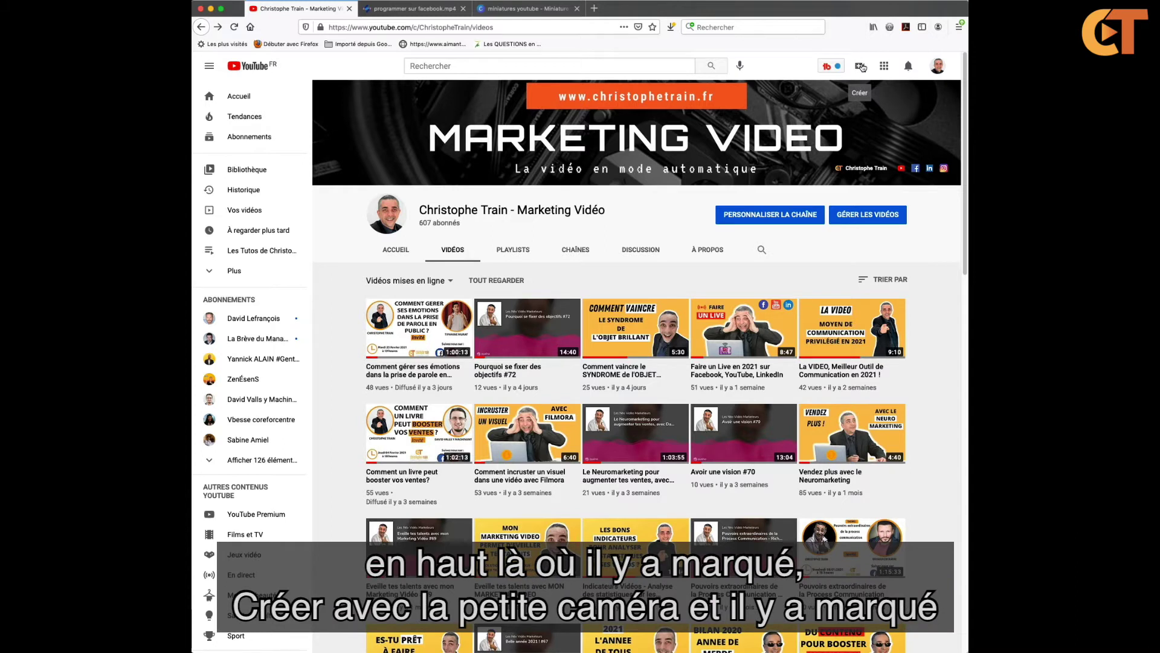
pyautogui.click(860, 66)
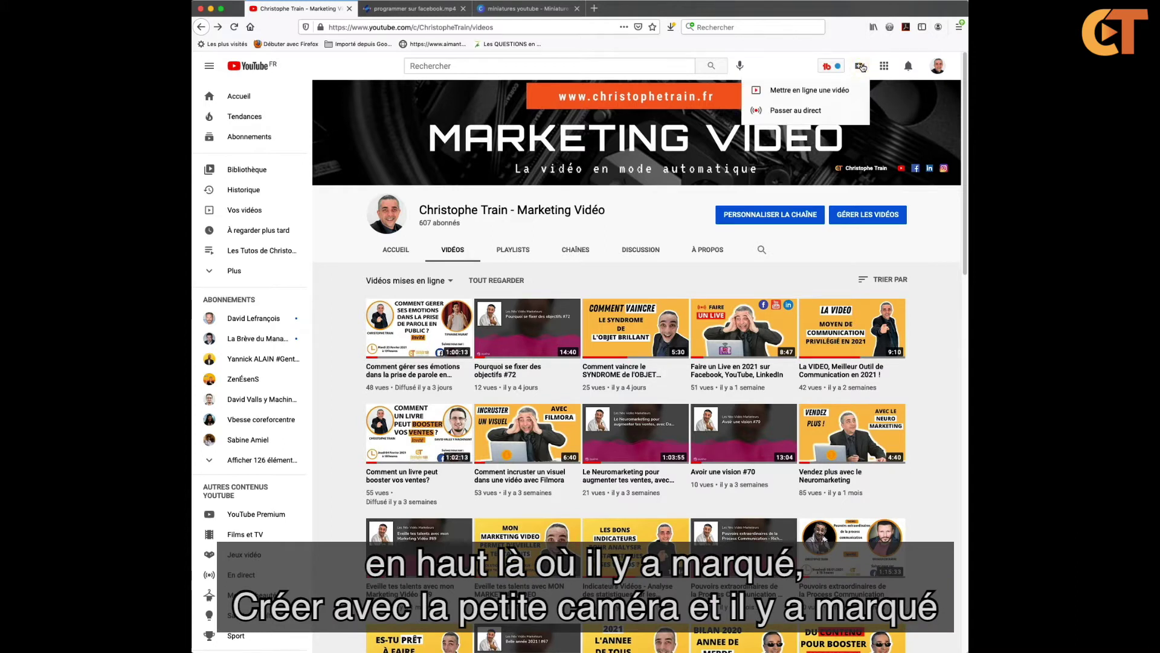
pyautogui.click(820, 91)
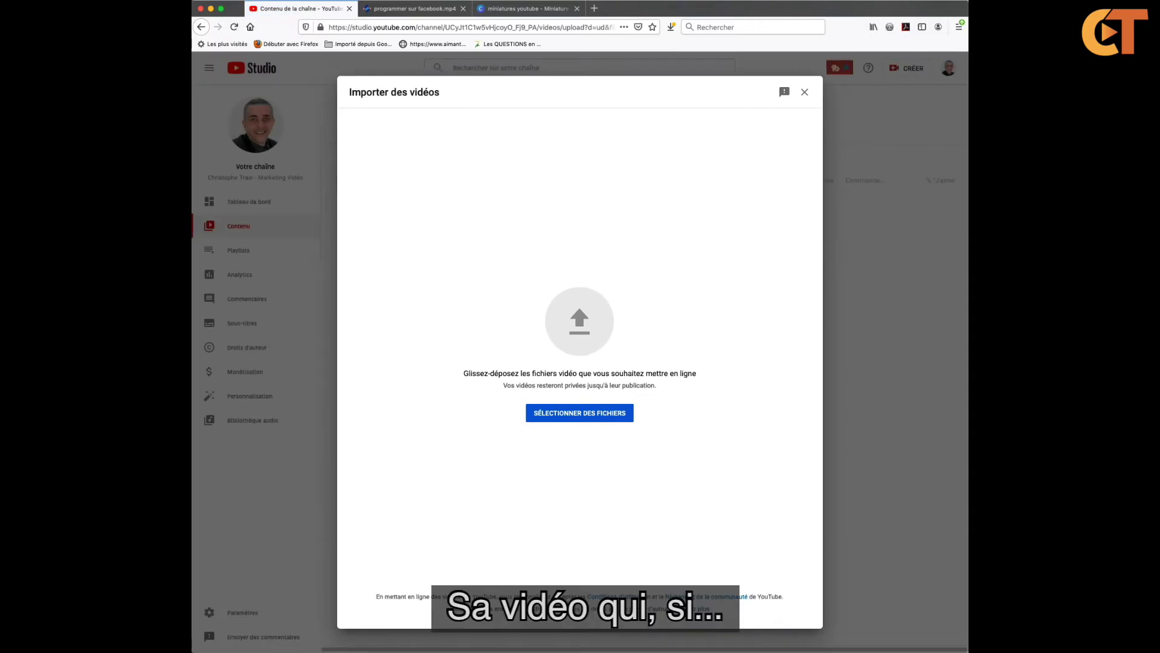
pyautogui.moveTo(736, 284); pyautogui.dragTo(629, 285)
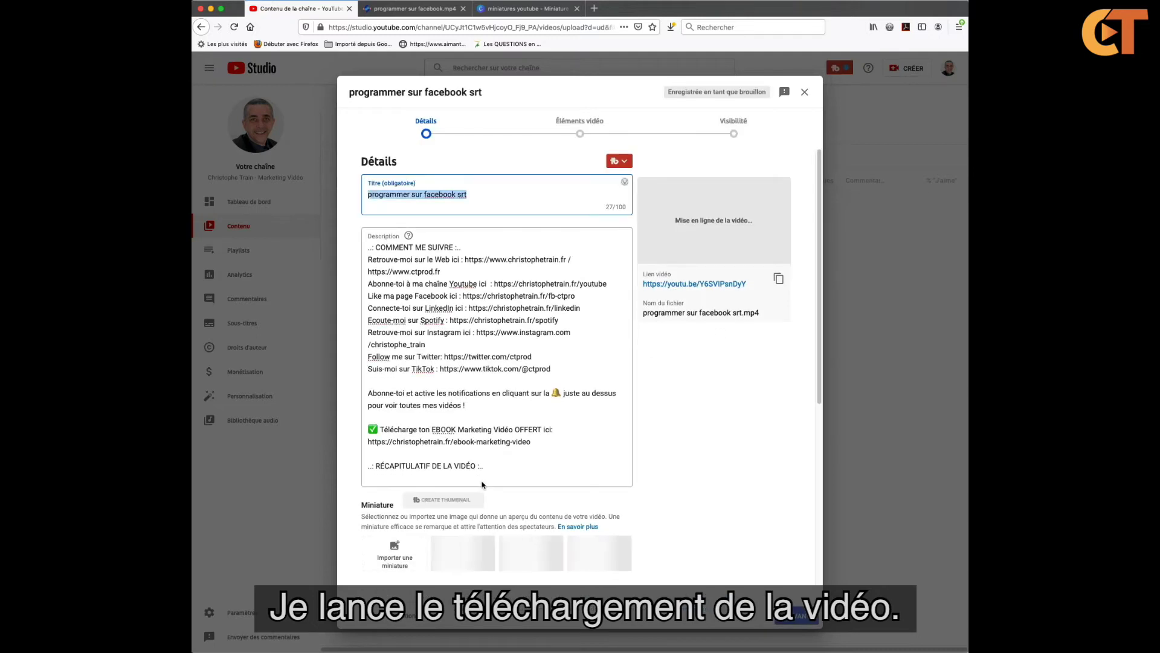
# Examine the upload's default description and file-based title, and compare the title with the first thumbnail in the Canva design.
pyautogui.moveTo(486, 467); pyautogui.dragTo(366, 239)
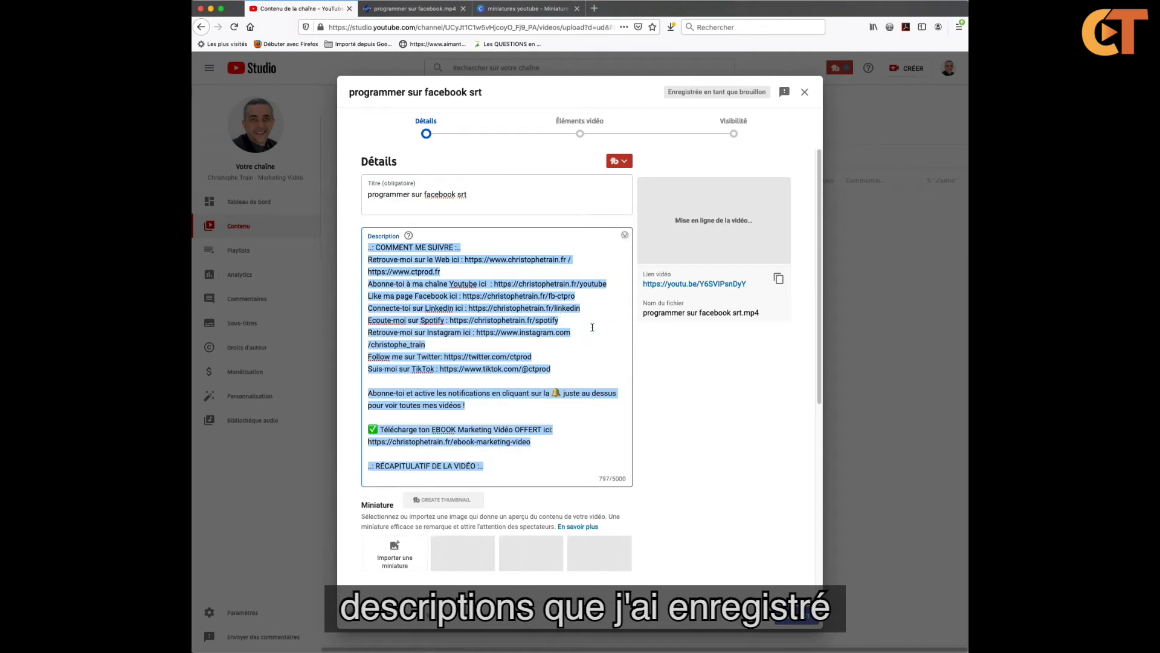
pyautogui.click(532, 457)
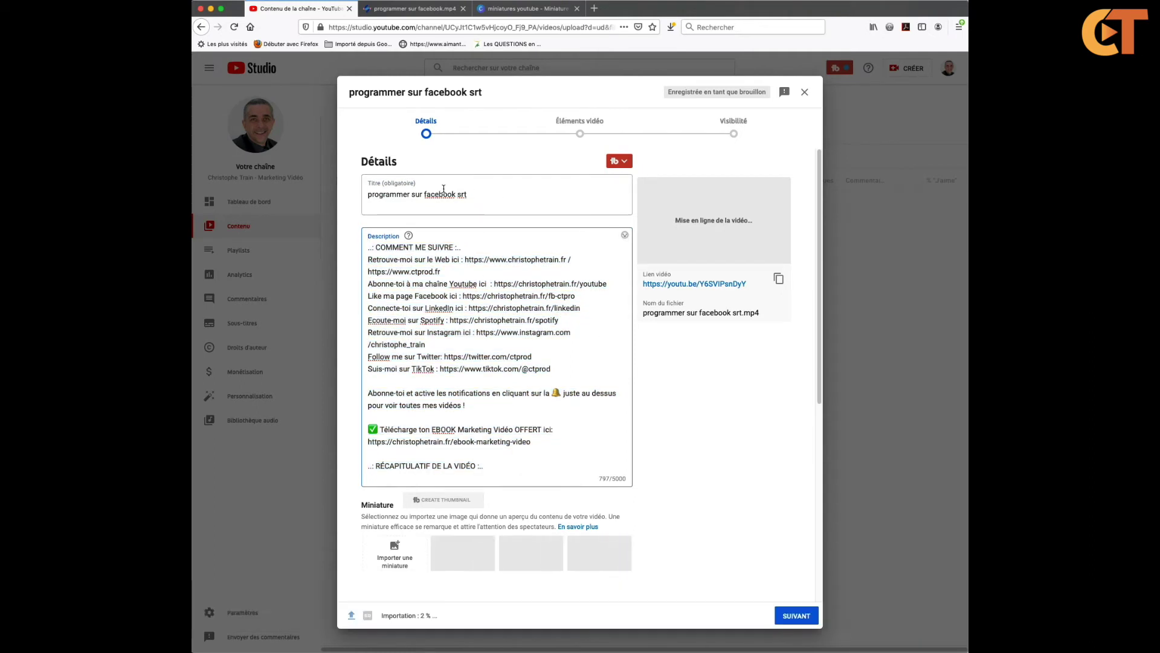
pyautogui.tripleClick(469, 194)
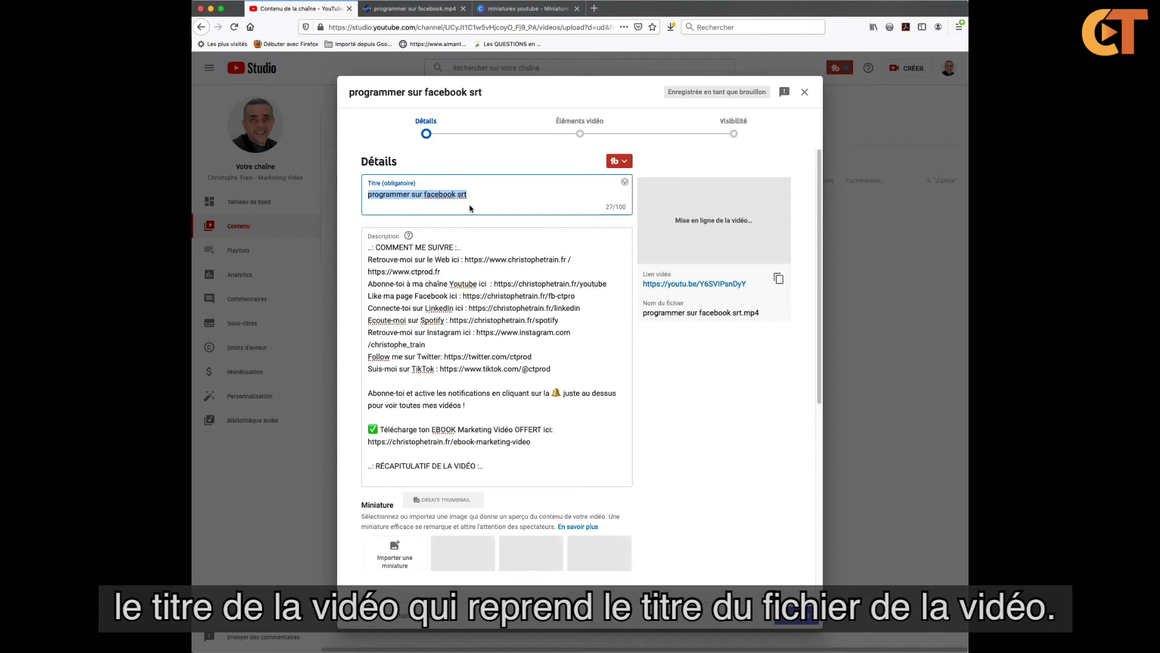
pyautogui.moveTo(457, 194); pyautogui.dragTo(362, 195)
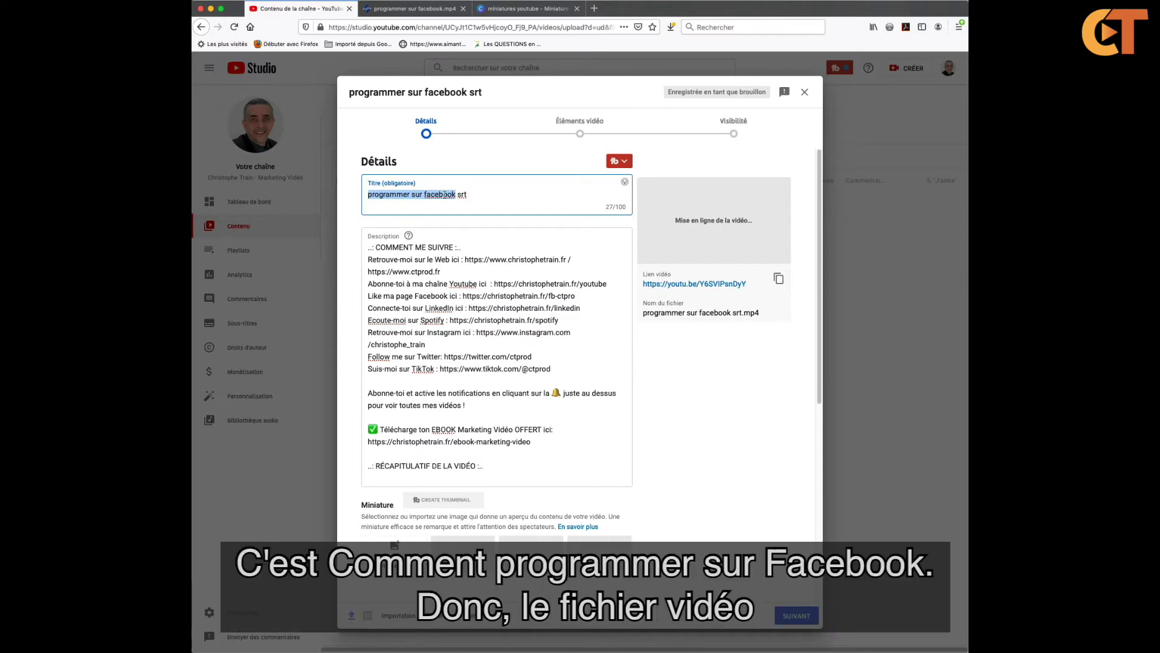
pyautogui.click(394, 194)
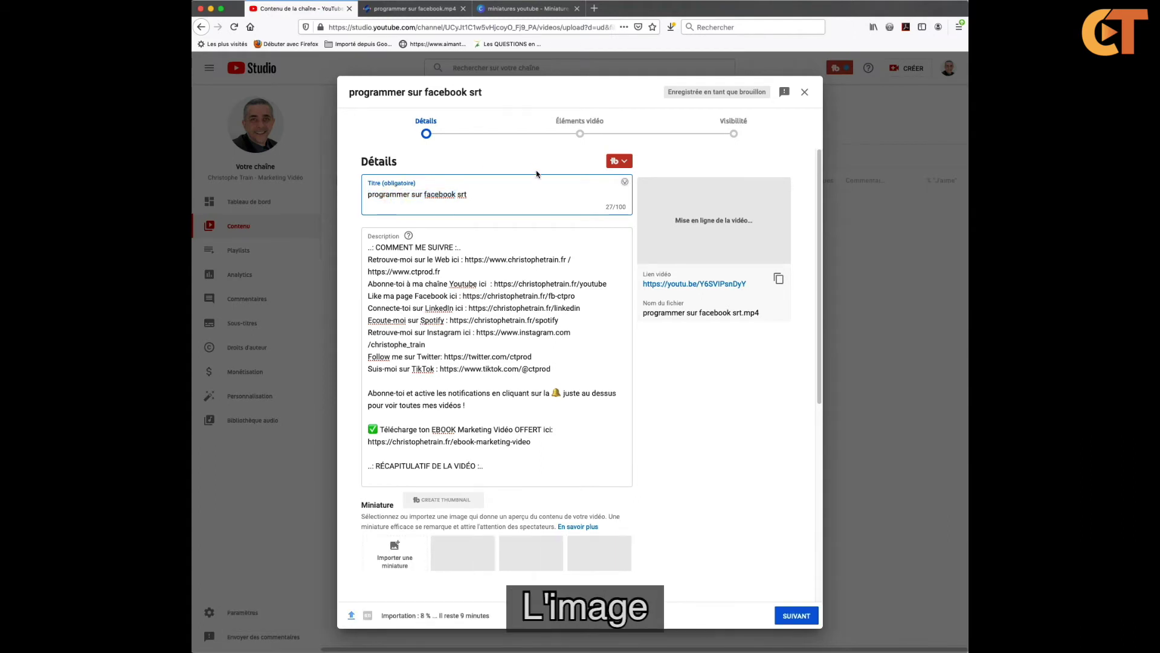
pyautogui.click(529, 13)
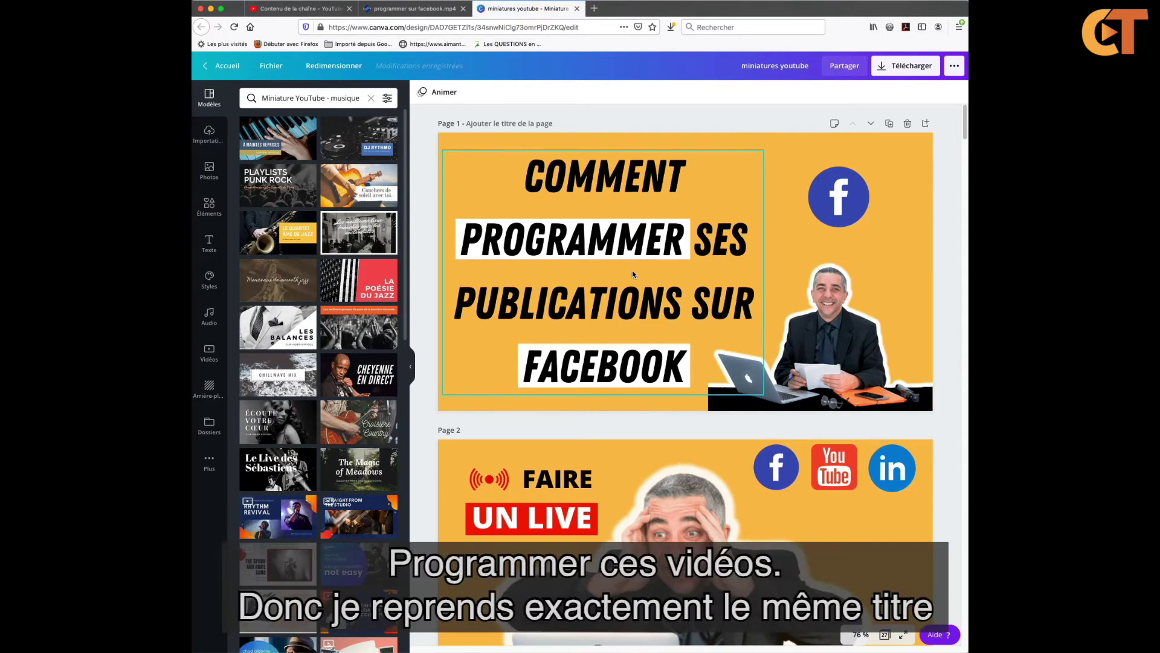
# Return to YouTube Studio and review the planned Facebook video's full description and its custom thumbnail.
pyautogui.click(295, 10)
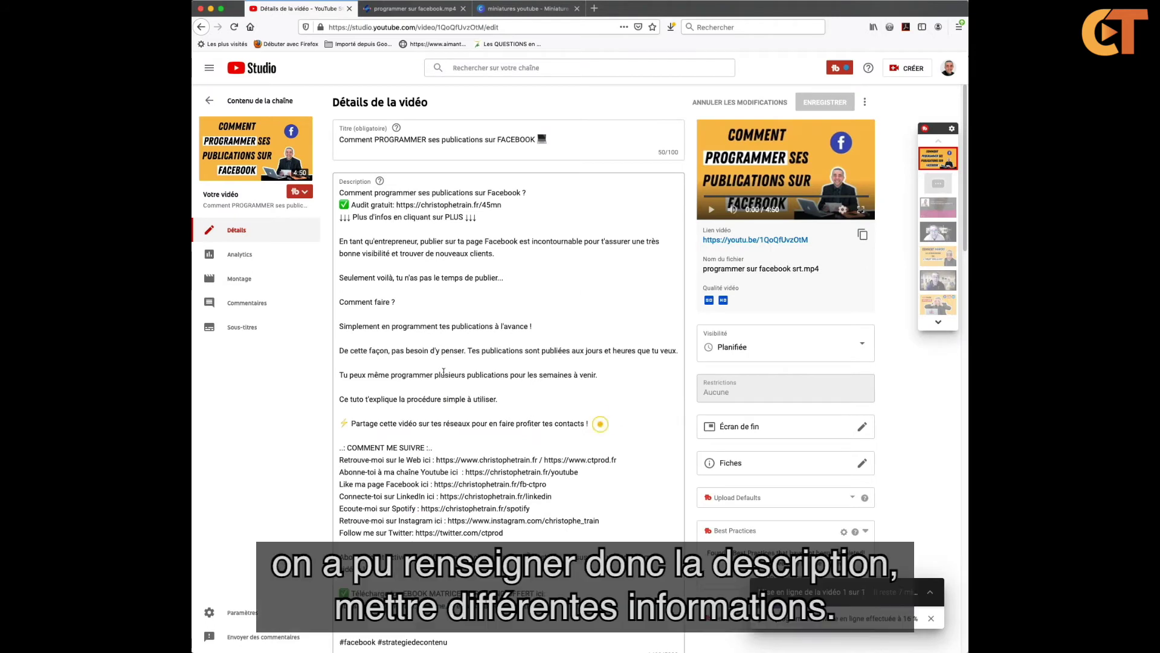
pyautogui.moveTo(600, 425); pyautogui.dragTo(337, 196)
pyautogui.click(499, 338)
pyautogui.scroll(-3, 505, 338)
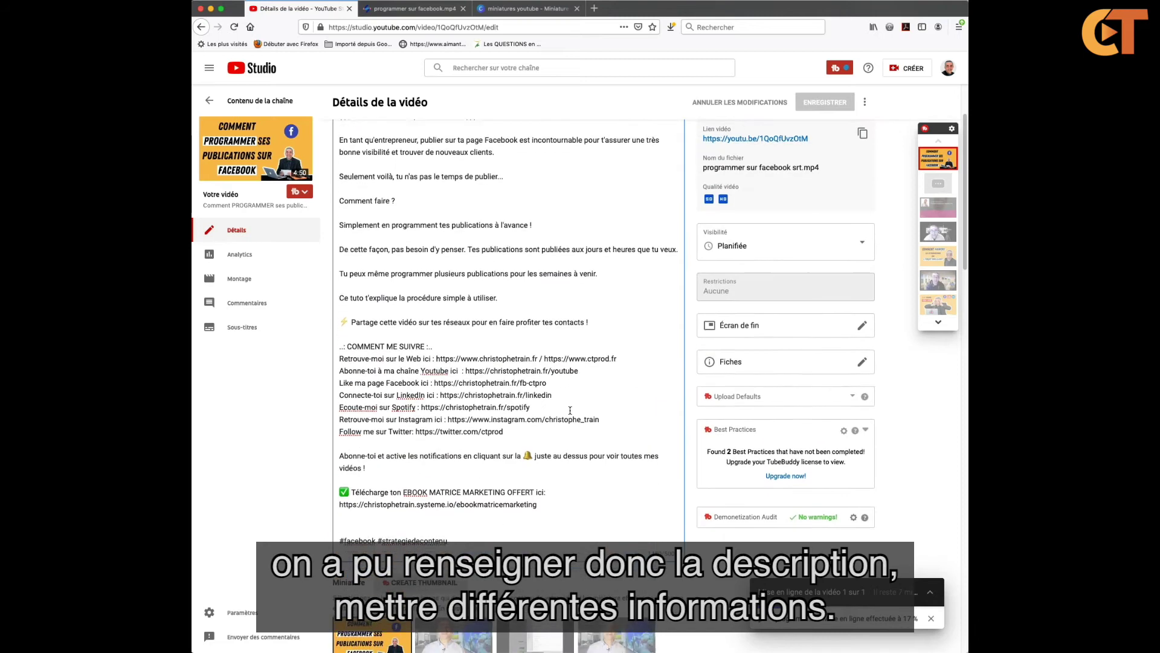
pyautogui.scroll(3, 569, 410)
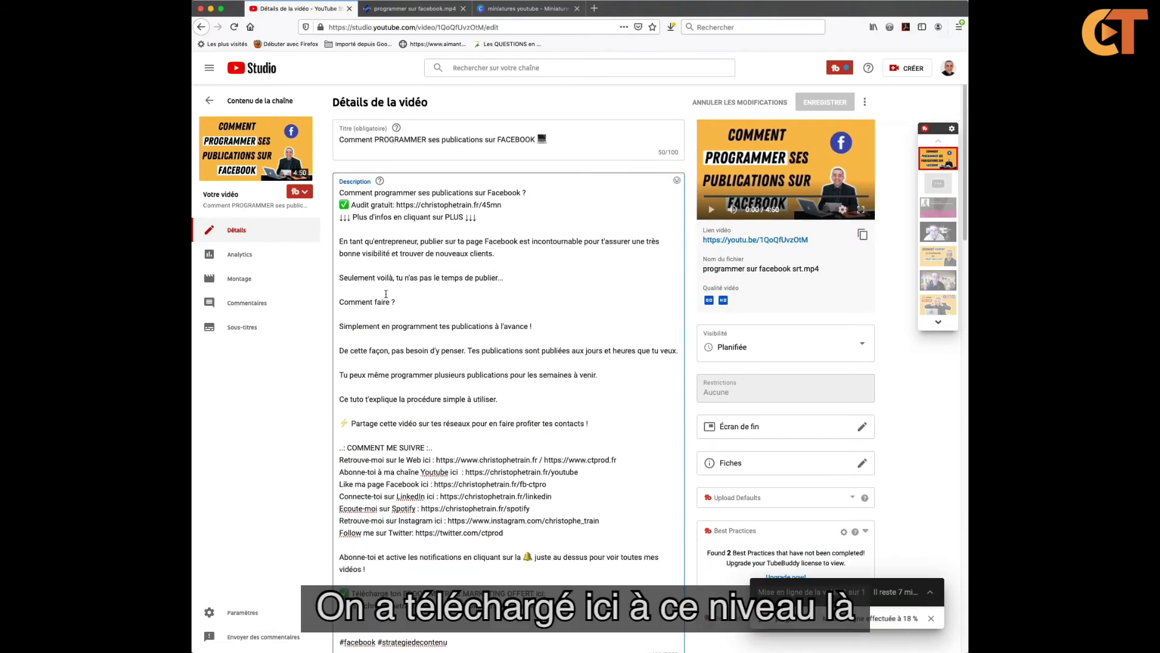
pyautogui.scroll(-8, 692, 508)
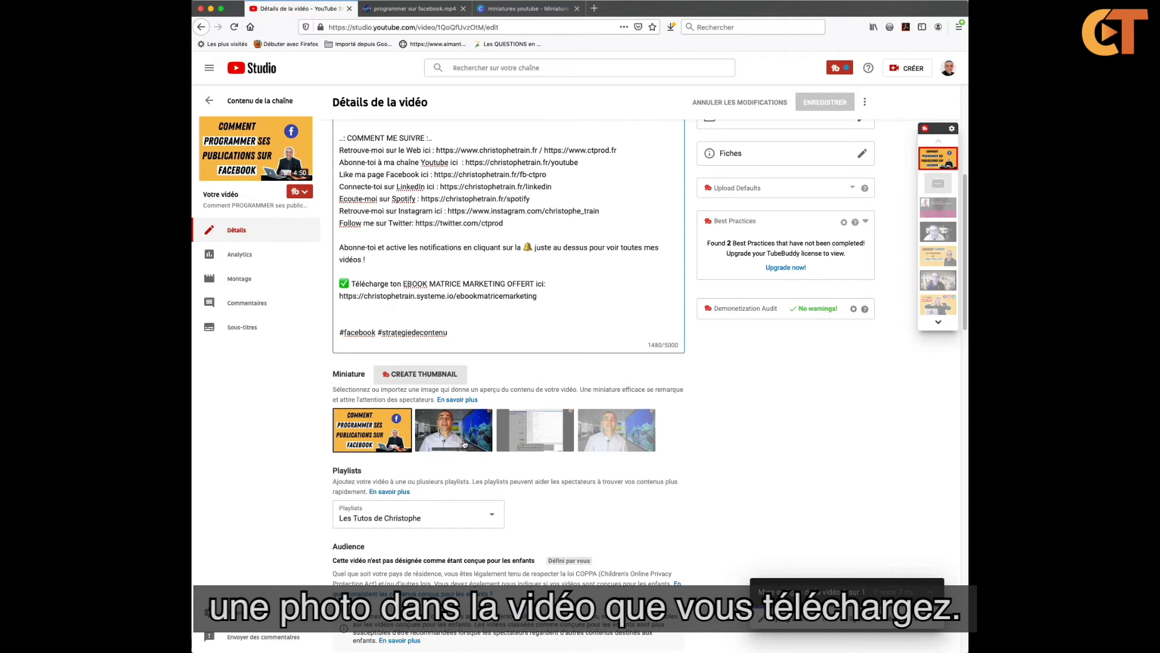
# Examine the tags entered for the planned Facebook video in its details page.
pyautogui.scroll(-5, 689, 455)
pyautogui.scroll(-13, 688, 455)
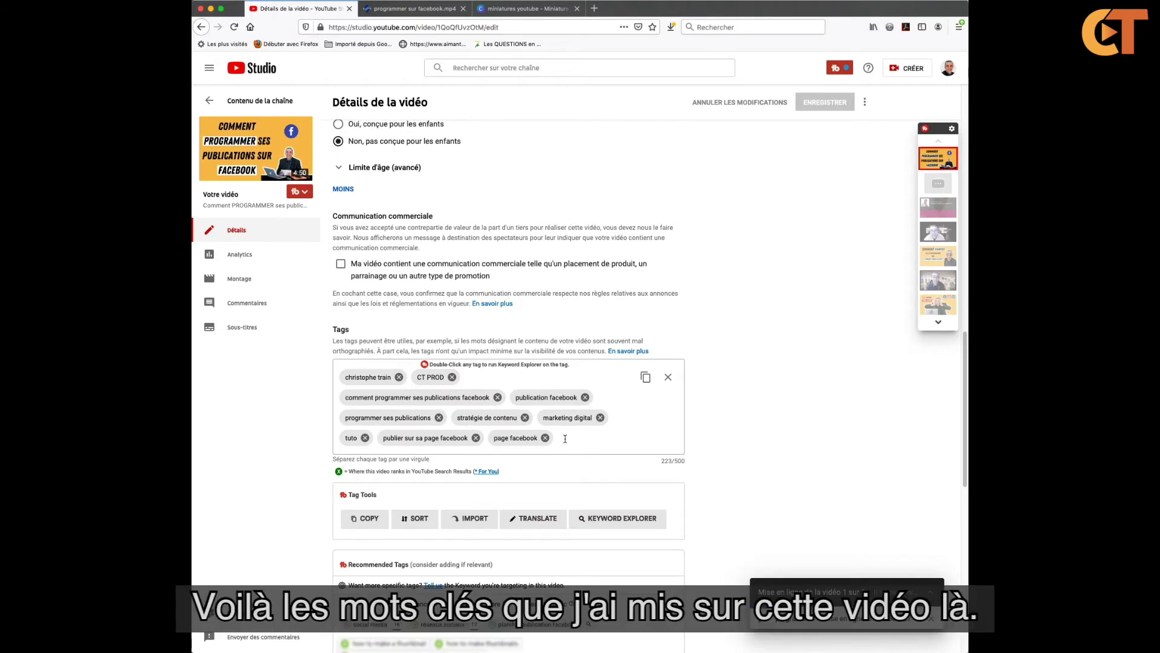
pyautogui.scroll(-1, 565, 439)
pyautogui.scroll(2, 565, 440)
pyautogui.scroll(15, 565, 440)
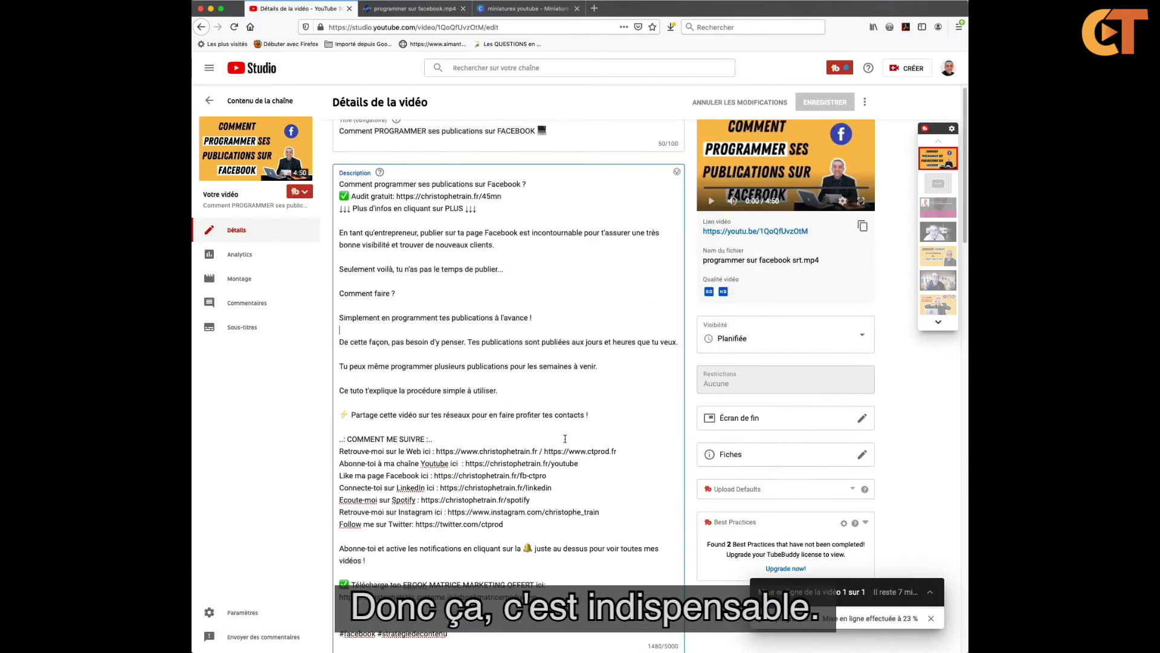
# Examine the description's three opening lines one by one: the video question, the free audit link and the "Plus d'infos" invitation.
pyautogui.moveTo(478, 218); pyautogui.dragTo(332, 192)
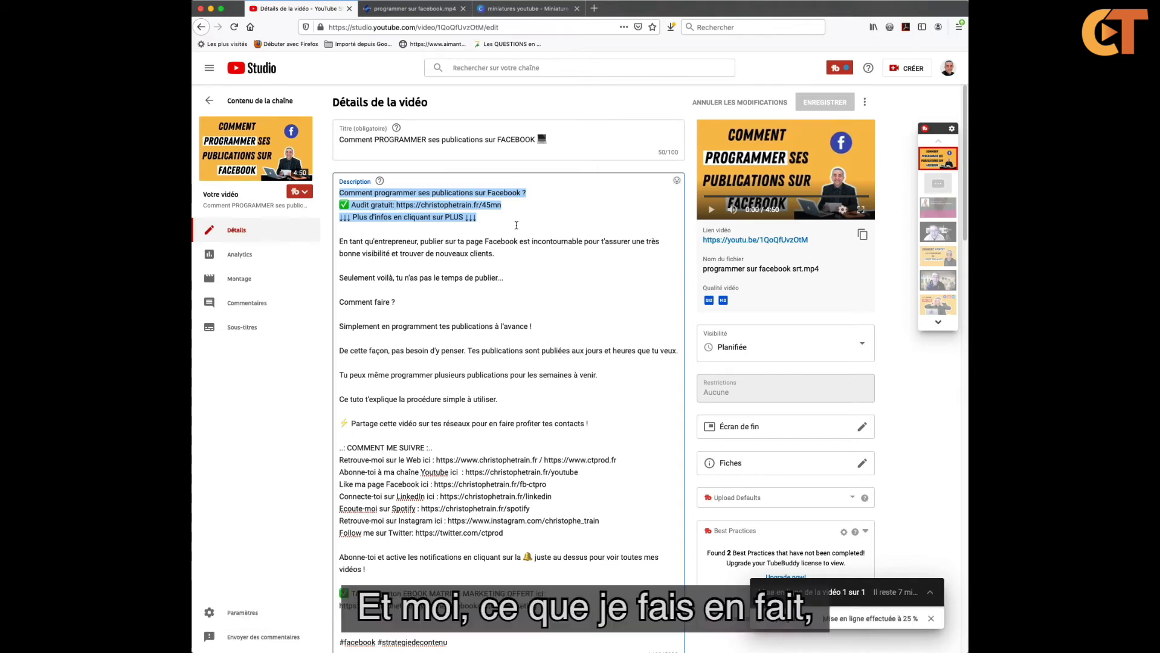
pyautogui.click(509, 220)
pyautogui.moveTo(527, 193); pyautogui.dragTo(314, 192)
pyautogui.moveTo(509, 204); pyautogui.dragTo(336, 205)
pyautogui.moveTo(479, 218); pyautogui.dragTo(336, 219)
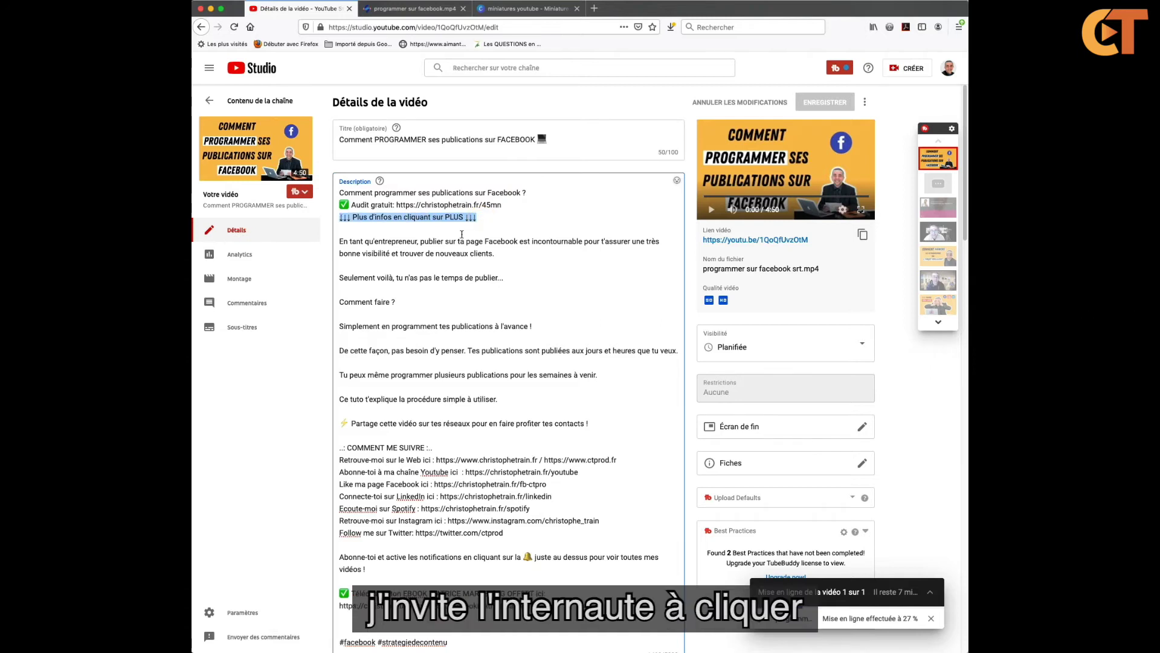
pyautogui.click(503, 219)
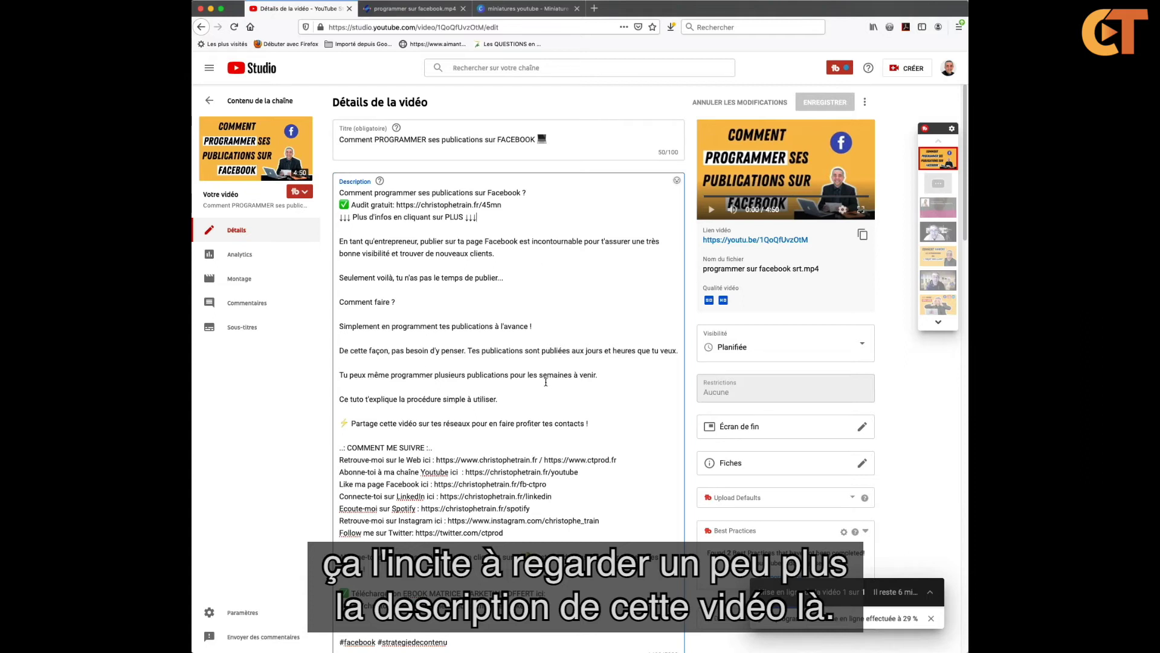
# Review the description's explanatory paragraphs, the website and social network links, and the invitation to subscribe and activate notifications.
pyautogui.moveTo(592, 424); pyautogui.dragTo(337, 243)
pyautogui.click(501, 301)
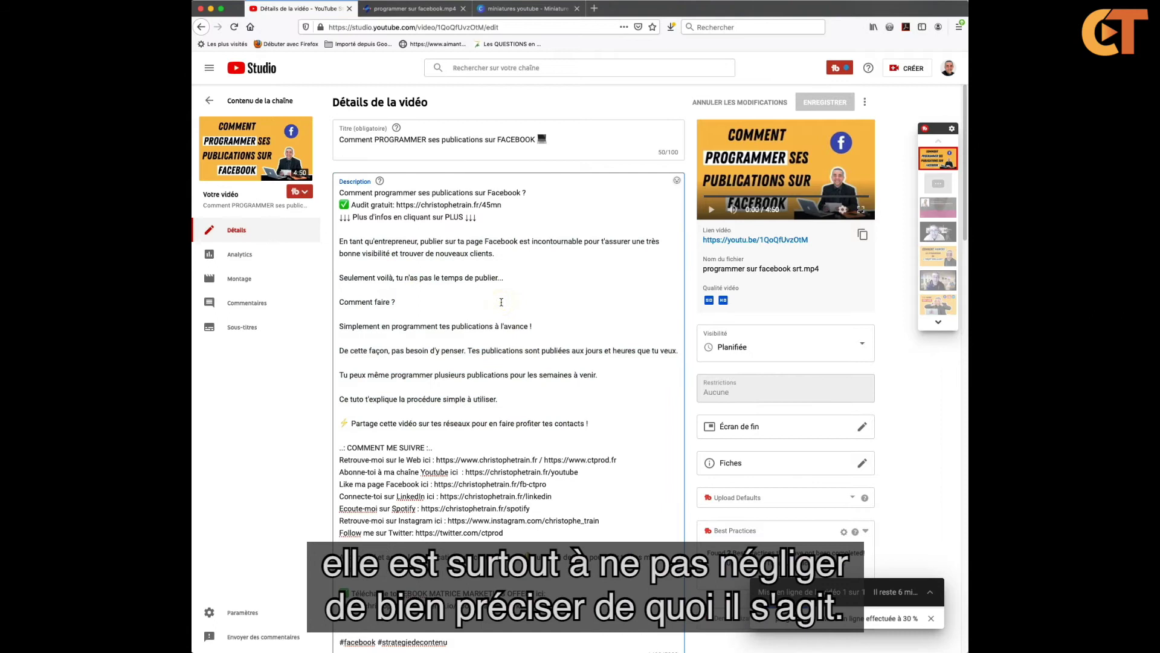
pyautogui.moveTo(588, 423); pyautogui.dragTo(339, 241)
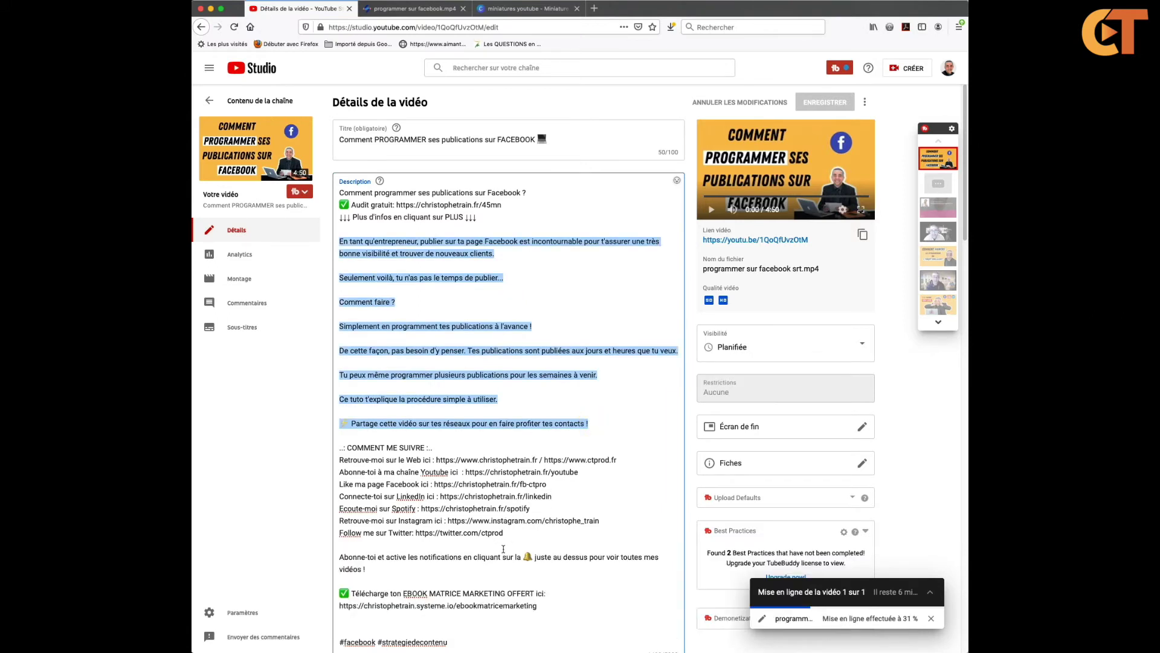
pyautogui.moveTo(504, 532); pyautogui.dragTo(337, 458)
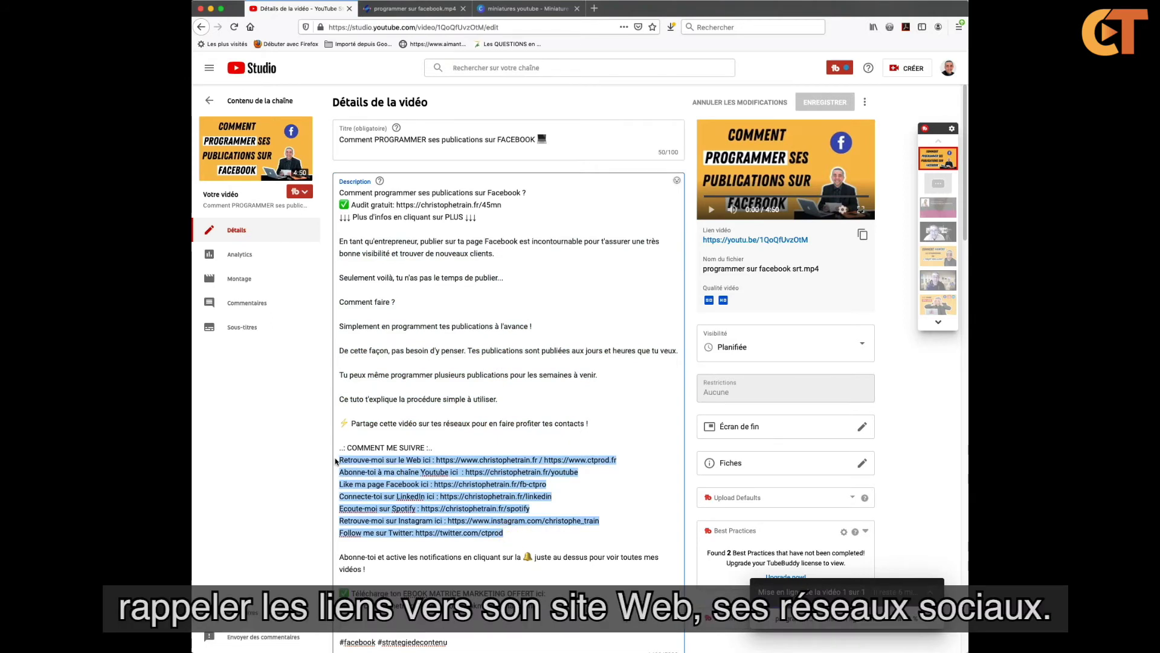
pyautogui.tripleClick(370, 569)
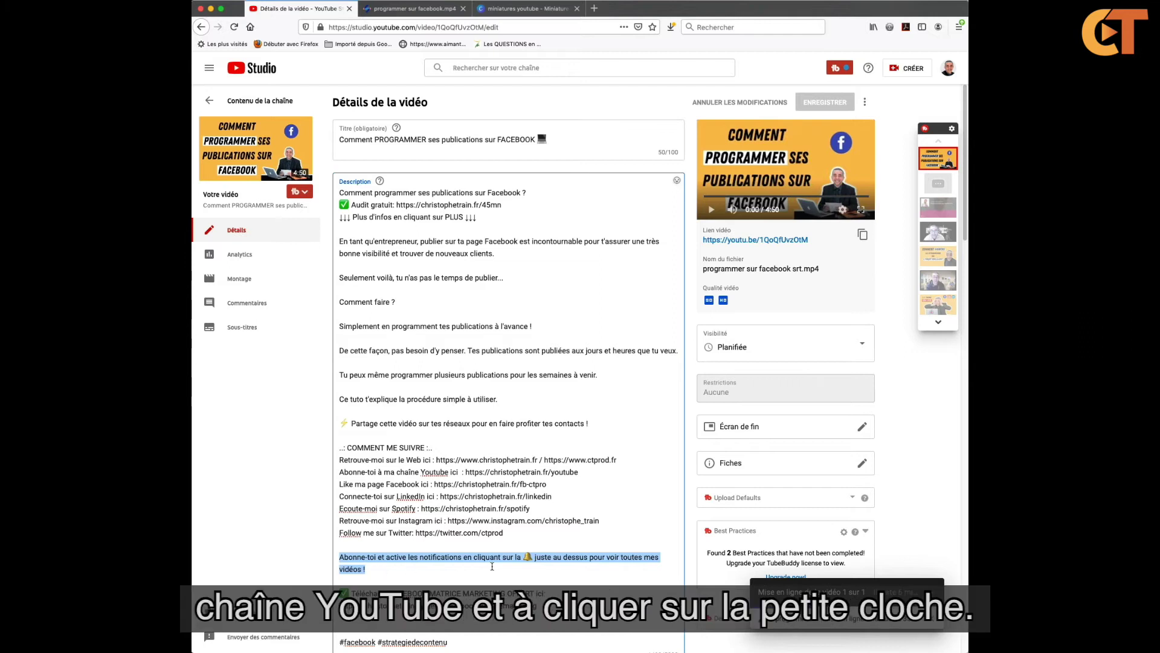
pyautogui.click(536, 563)
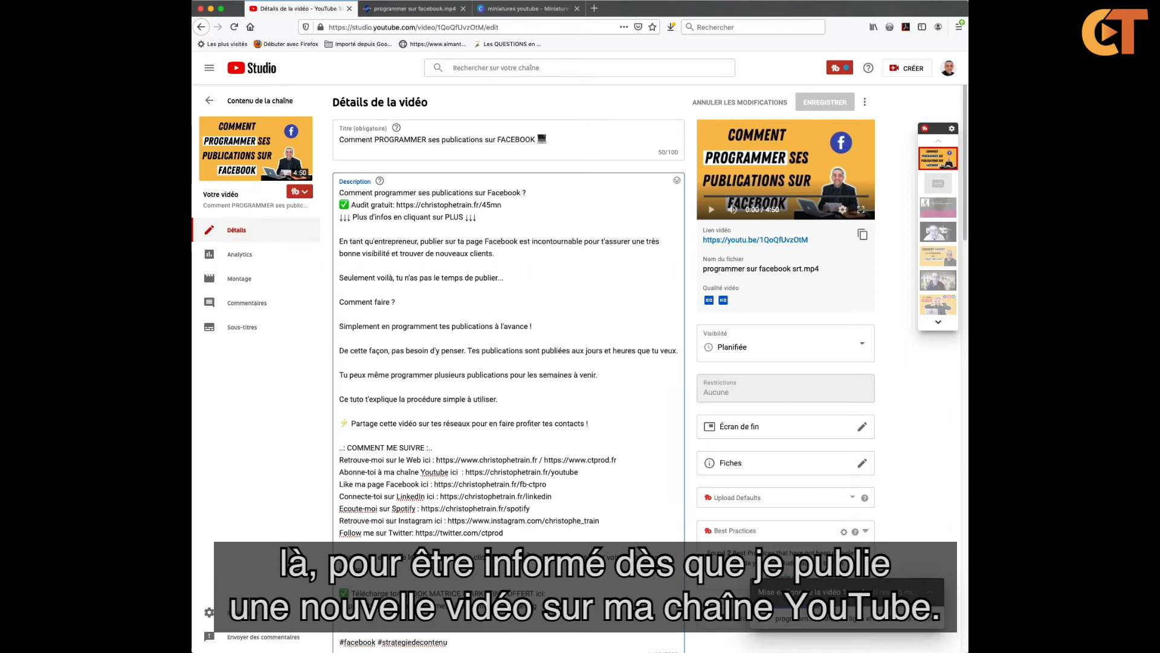
# Review the free ebook download link and the hashtags #facebook and #strategiedecontenu at the end of the description.
pyautogui.scroll(-2, 540, 550)
pyautogui.moveTo(541, 528); pyautogui.dragTo(341, 515)
pyautogui.click(561, 533)
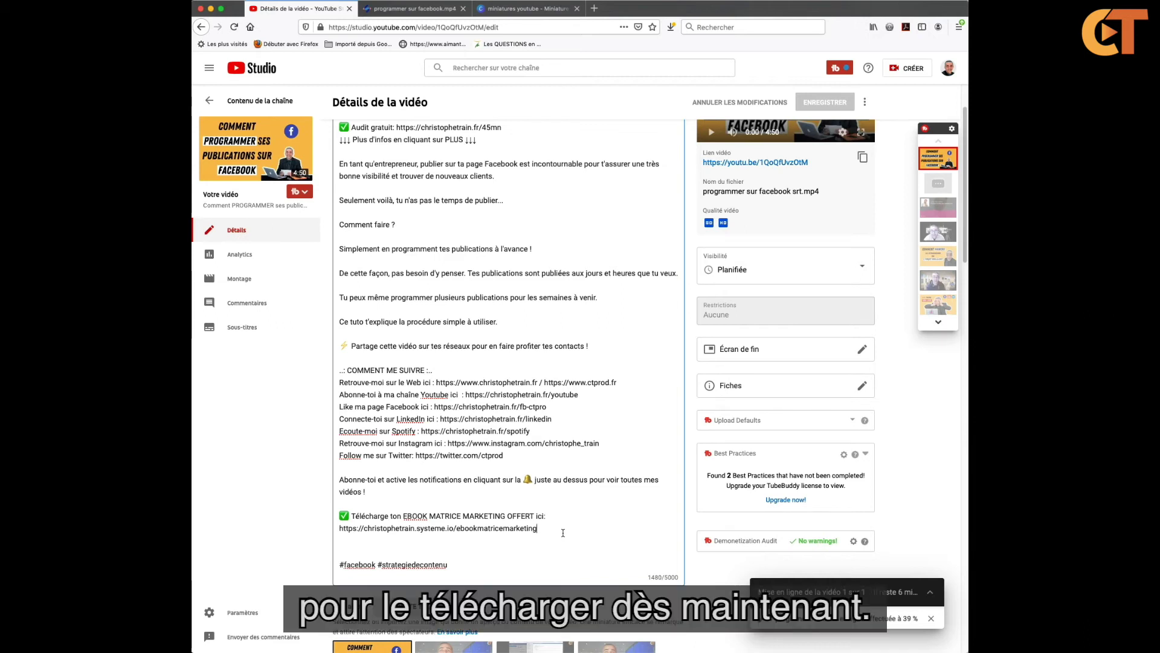
pyautogui.moveTo(460, 565); pyautogui.dragTo(338, 566)
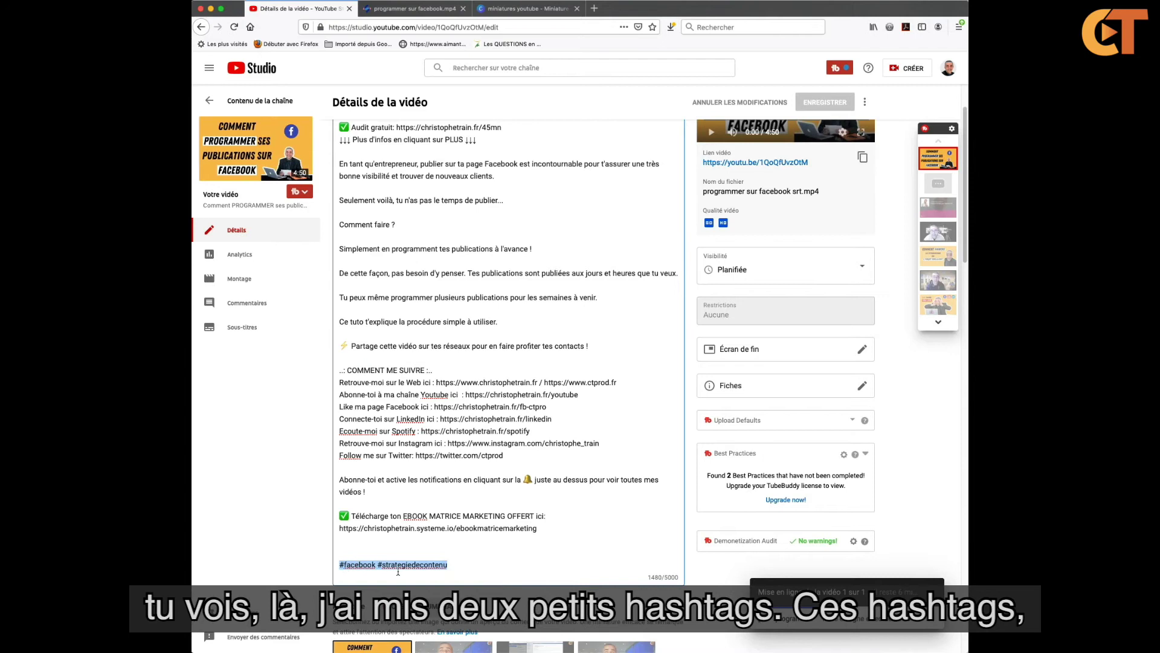
pyautogui.click(476, 563)
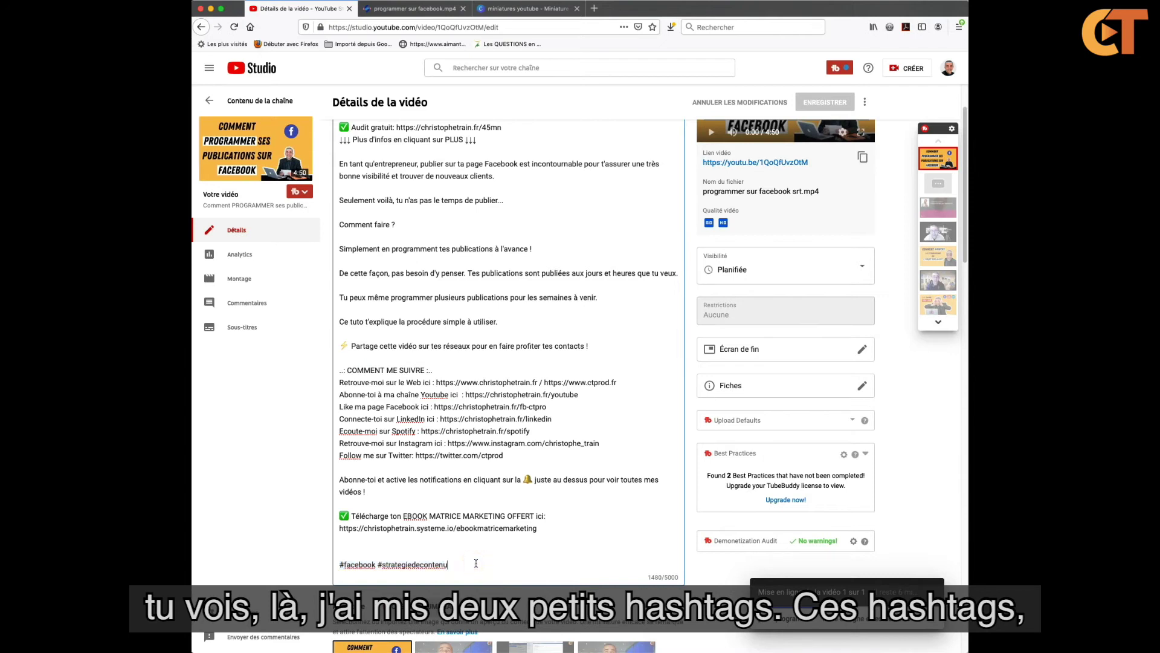
pyautogui.scroll(2, 477, 563)
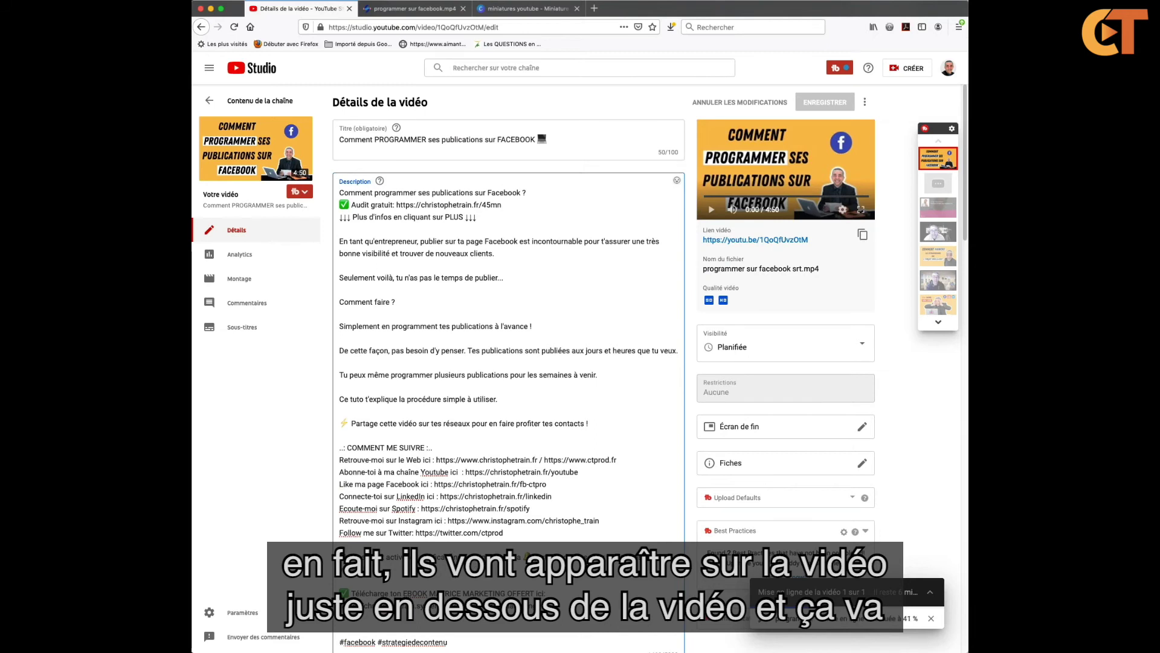
pyautogui.scroll(-4, 463, 487)
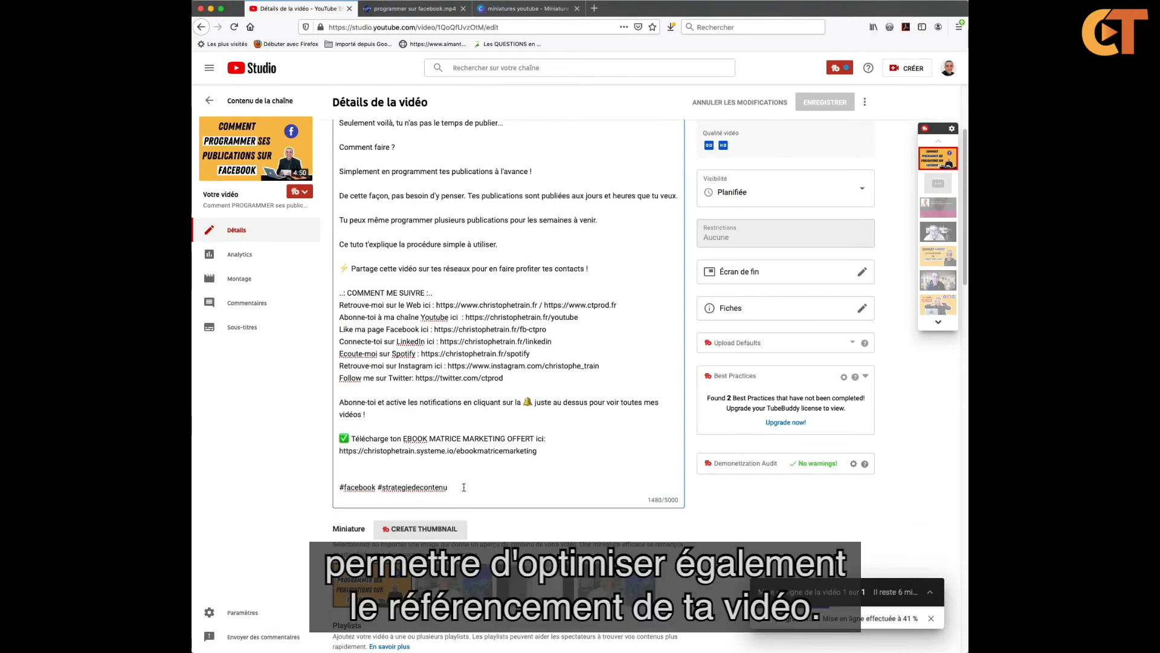
pyautogui.scroll(4, 464, 487)
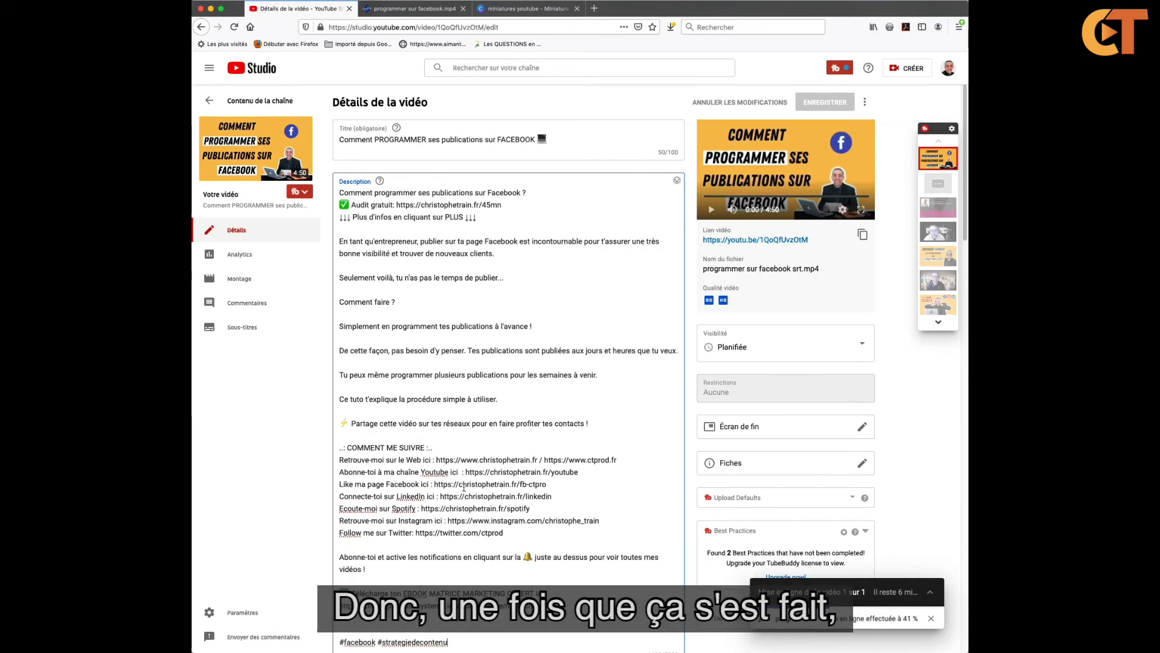
# View the planned video on its YouTube watch page and check the hashtags above the title and the visible description lines.
pyautogui.moveTo(256, 153)
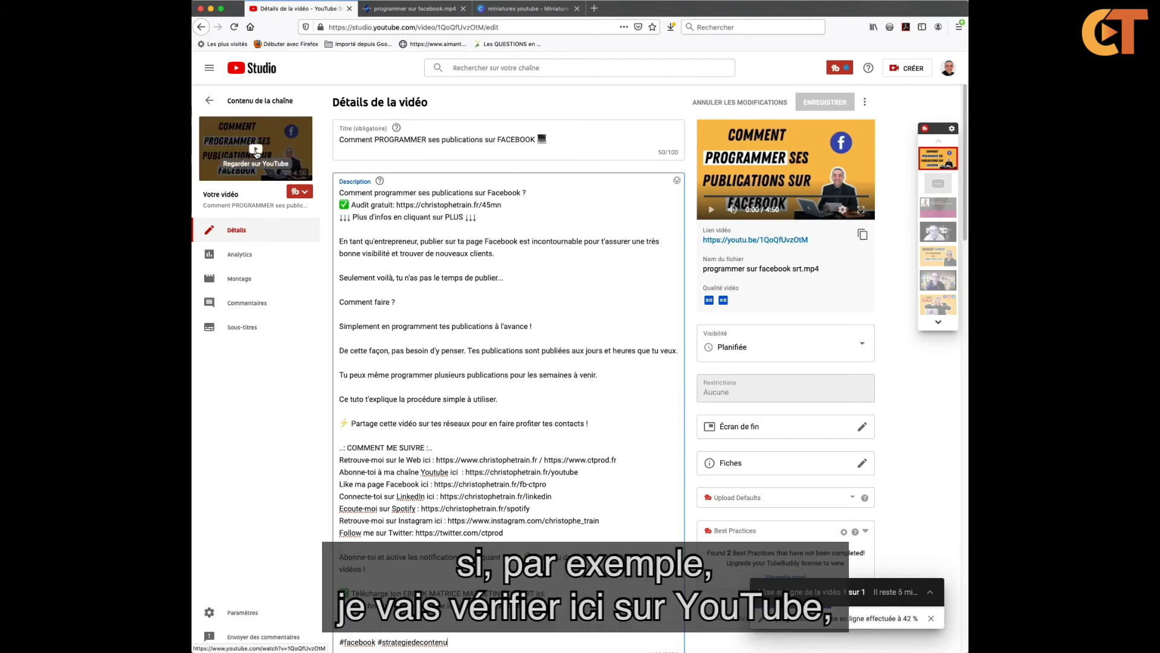
pyautogui.click(256, 153)
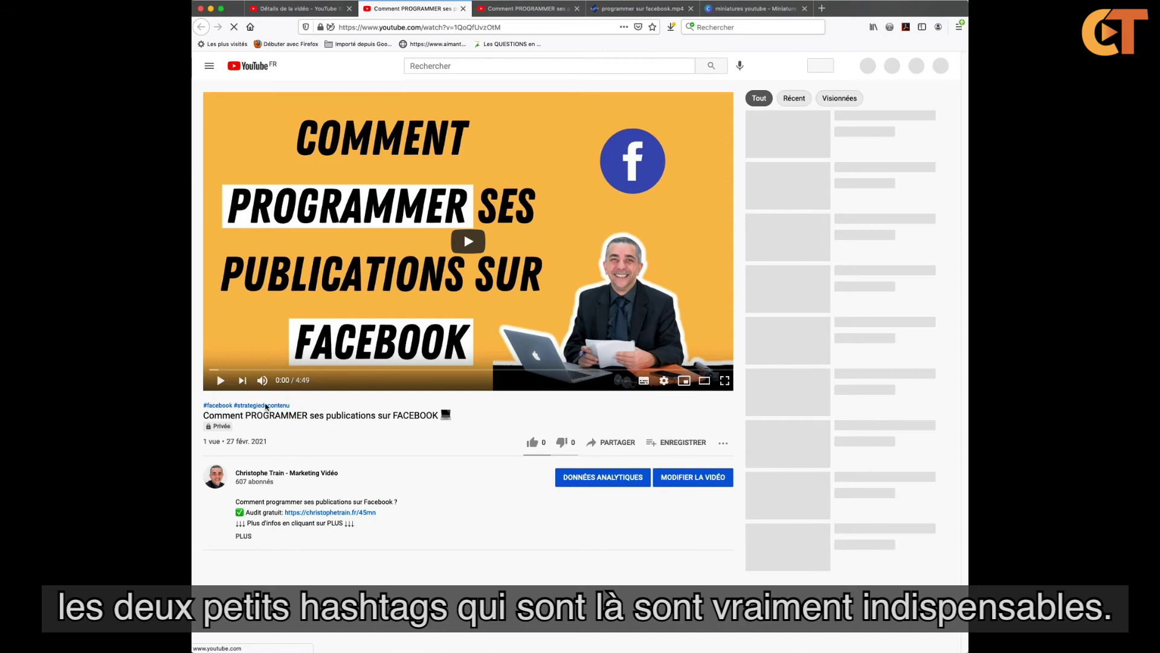
pyautogui.tripleClick(306, 406)
pyautogui.click(337, 446)
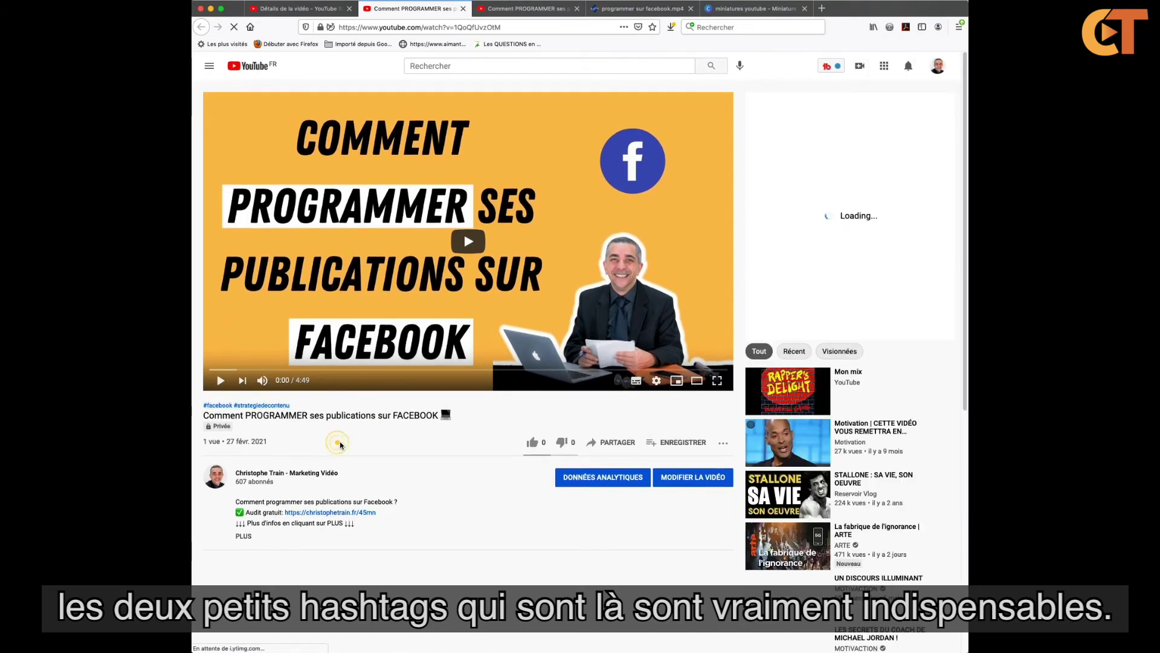
pyautogui.moveTo(362, 525); pyautogui.dragTo(233, 503)
pyautogui.click(369, 525)
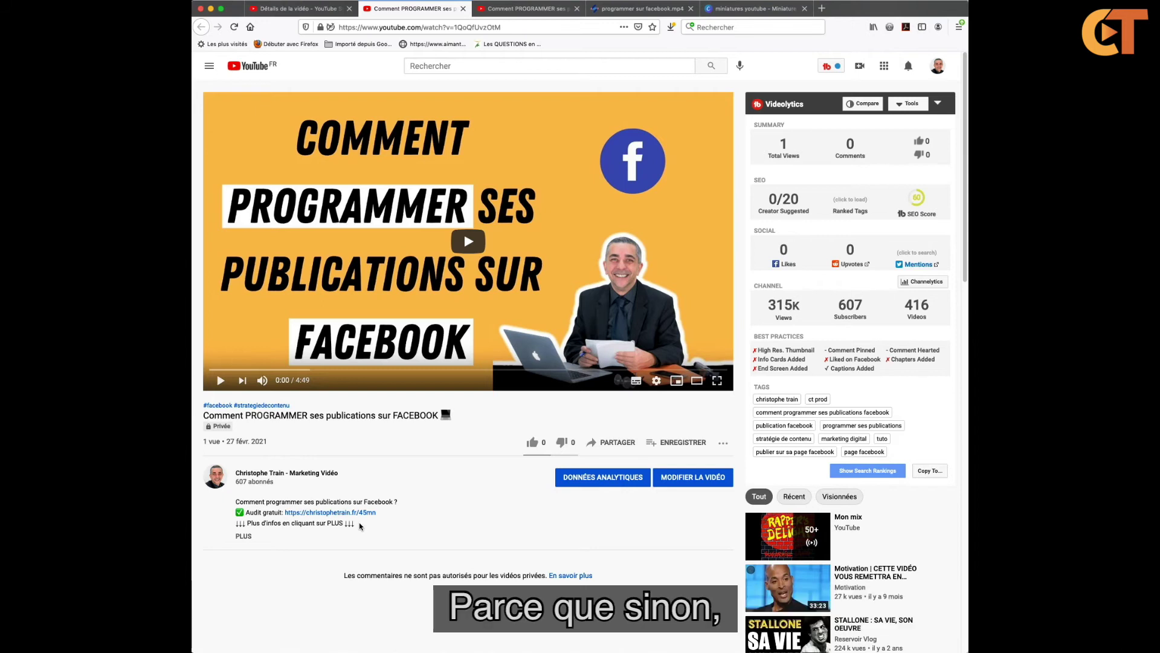
# Expand the full description under the video on the watch page and read through it.
pyautogui.scroll(-3, 361, 526)
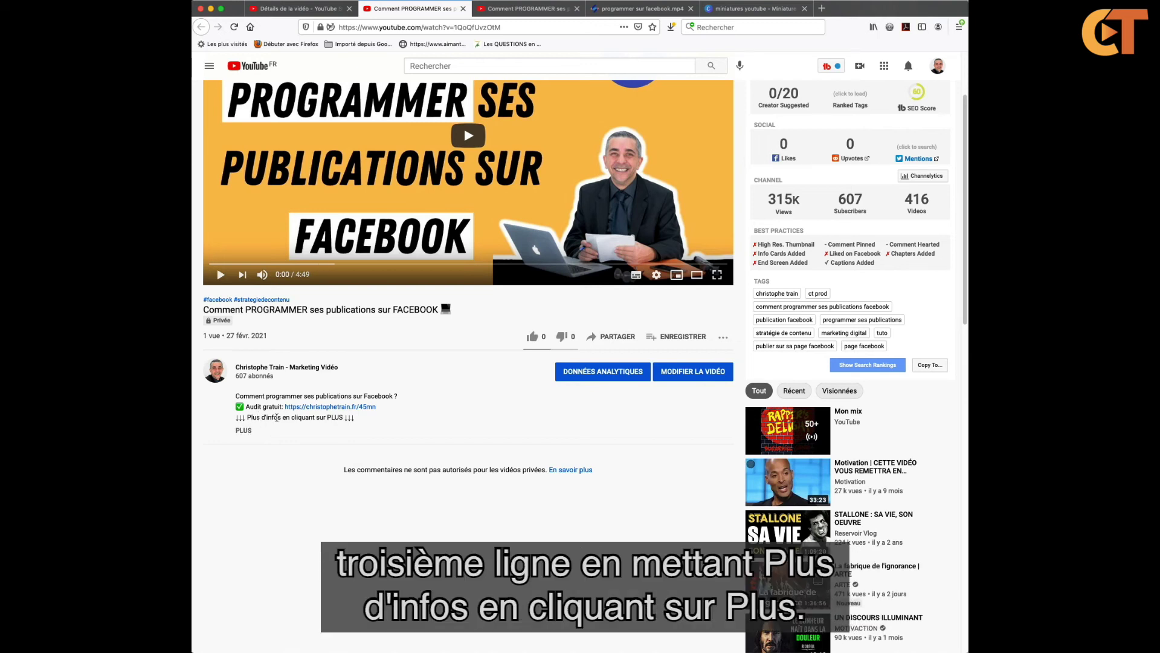
pyautogui.click(245, 431)
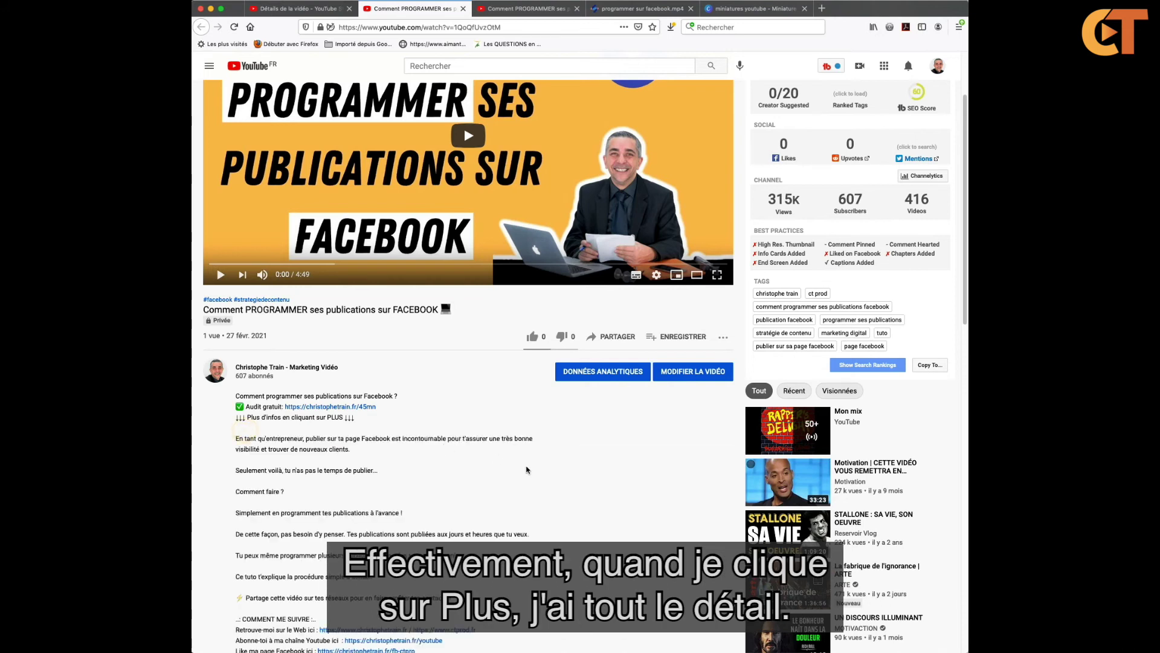
pyautogui.scroll(-5, 526, 470)
pyautogui.scroll(6, 527, 470)
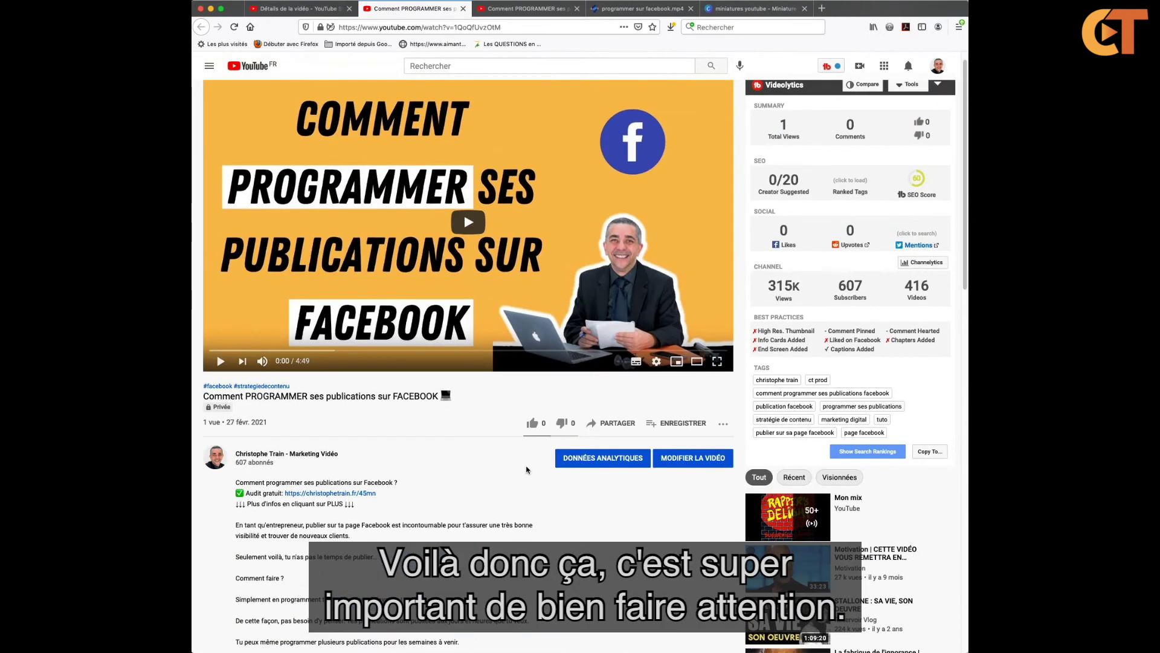
pyautogui.scroll(1, 493, 471)
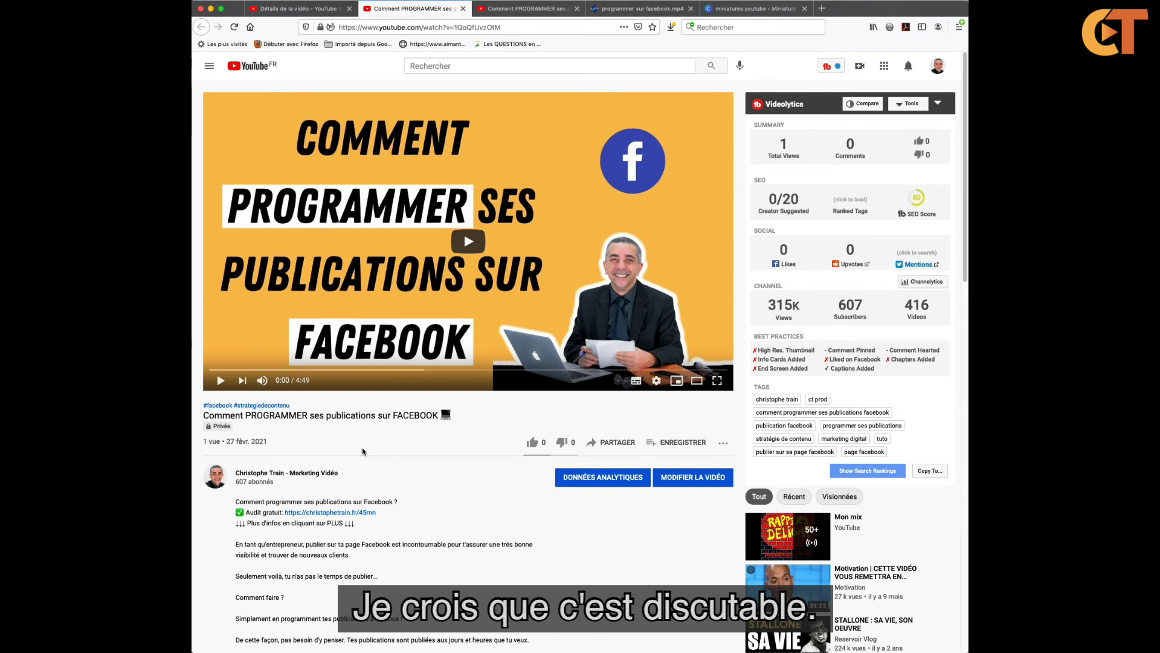
pyautogui.scroll(-3, 363, 452)
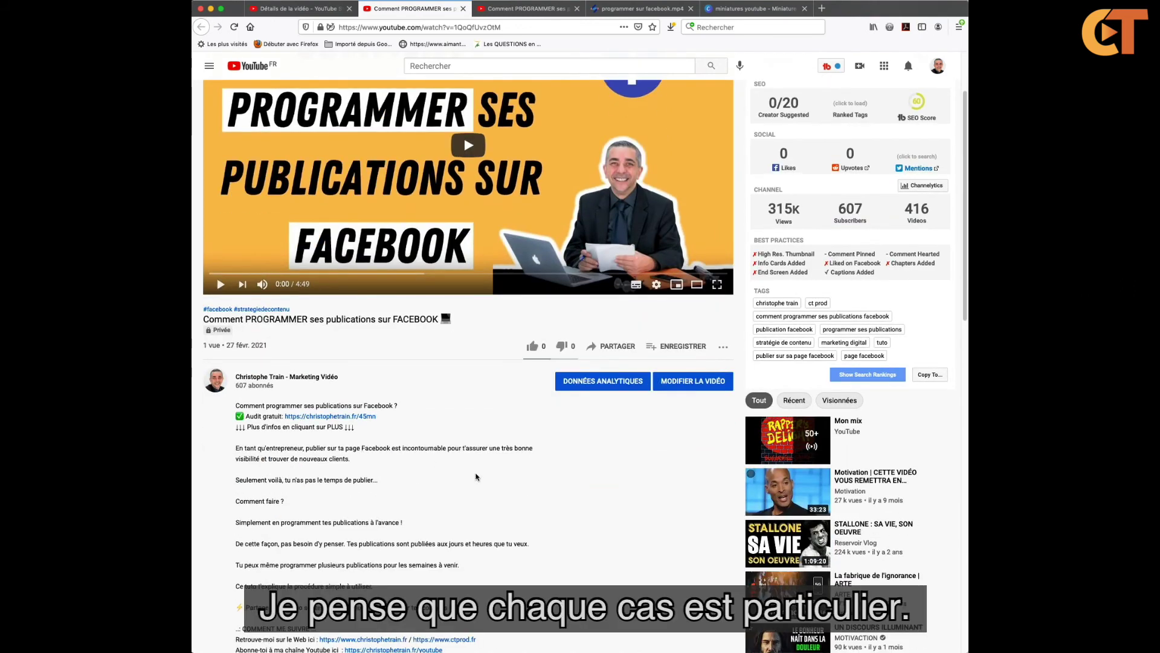
pyautogui.scroll(-2, 476, 477)
pyautogui.scroll(5, 474, 478)
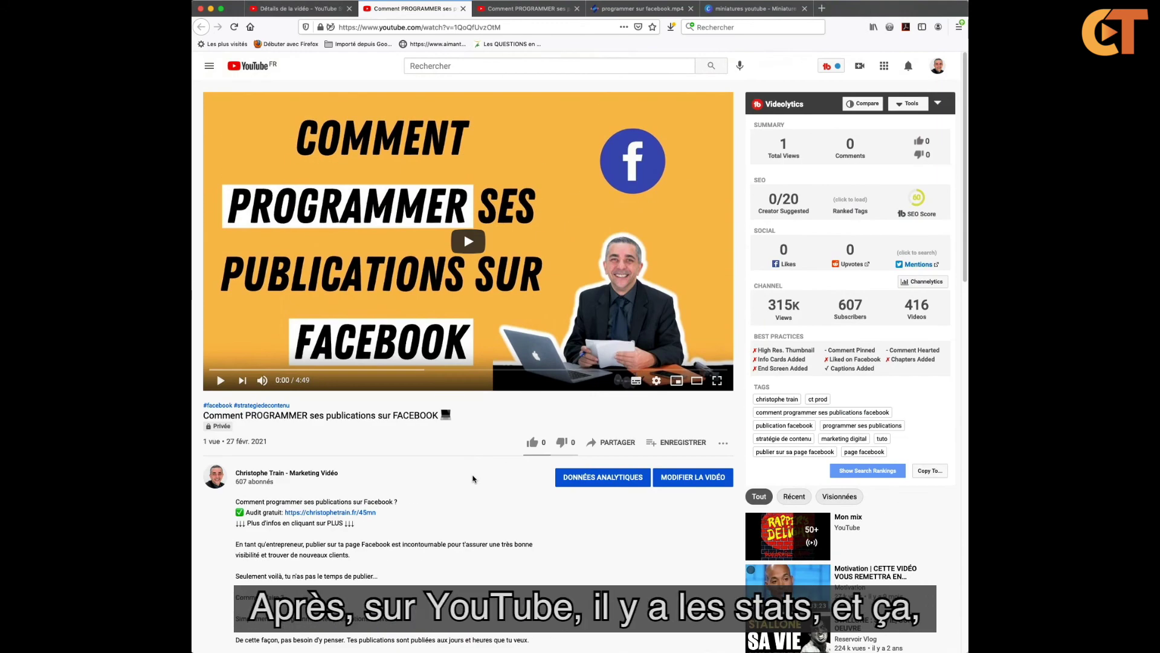
pyautogui.scroll(-6, 473, 480)
pyautogui.scroll(5, 474, 479)
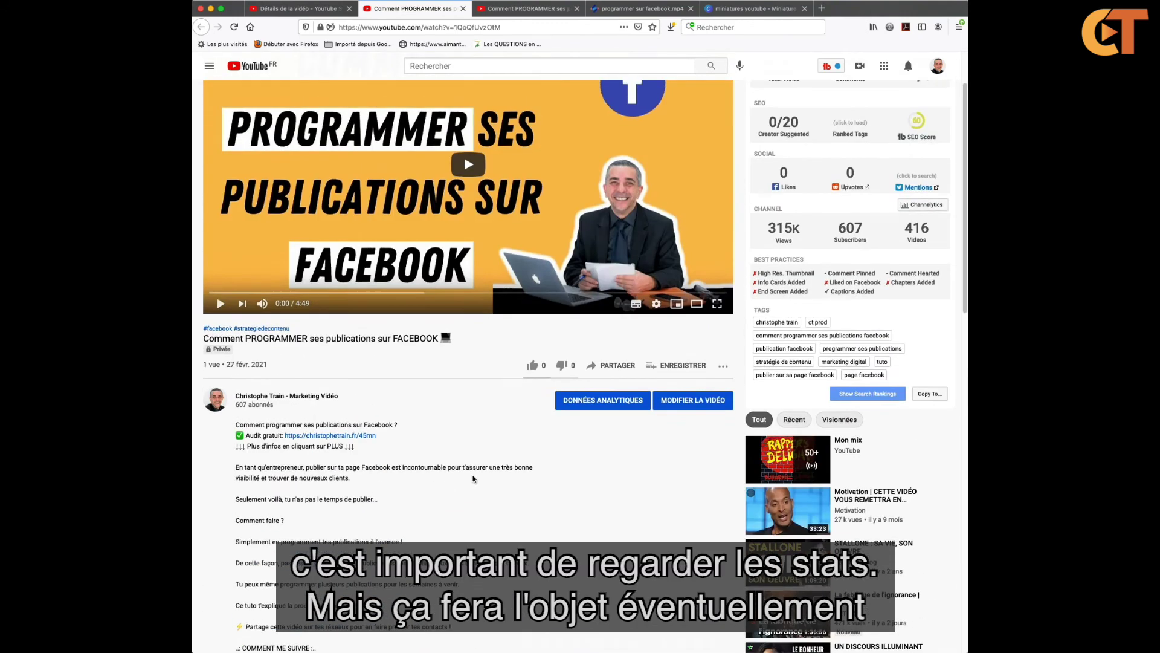
pyautogui.scroll(2, 473, 479)
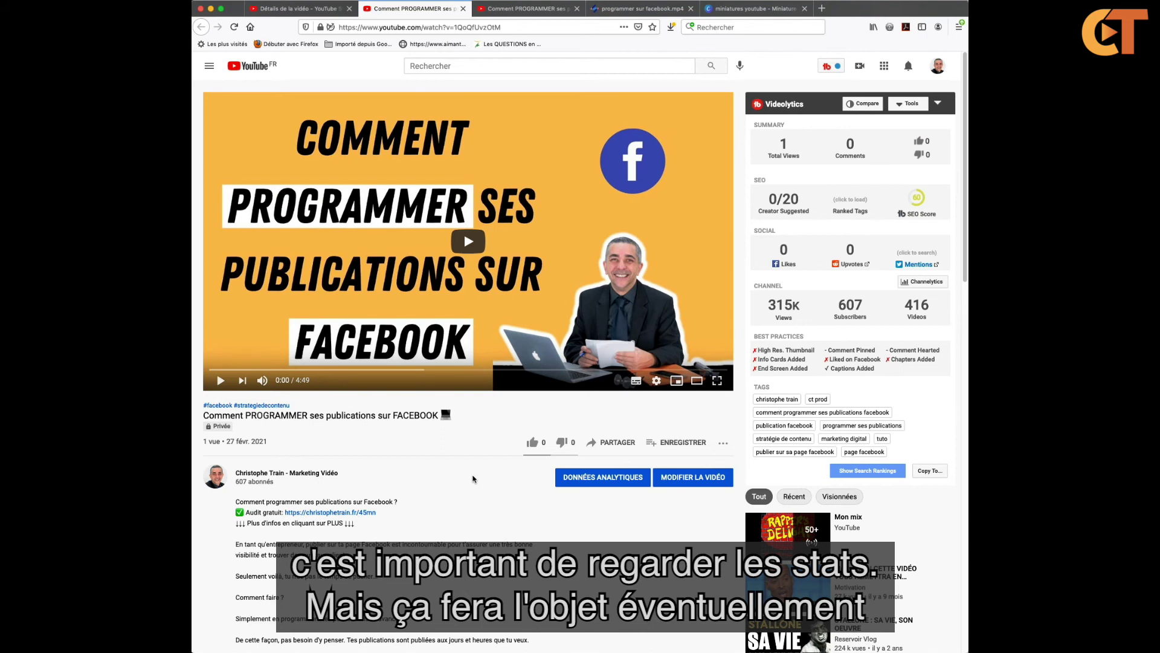